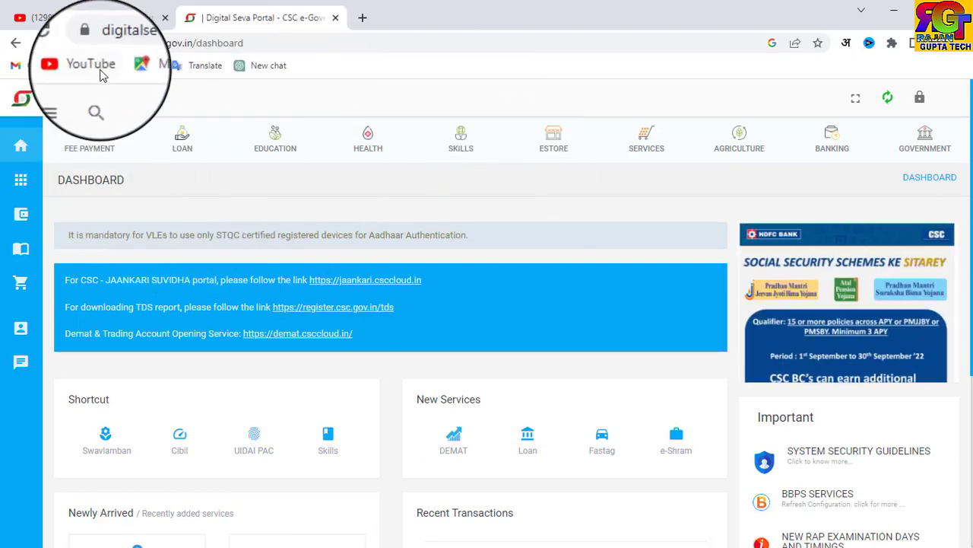
- Search the portal's services for "esa" and open the eSarathi eVahan transport service
left_click(95, 106)
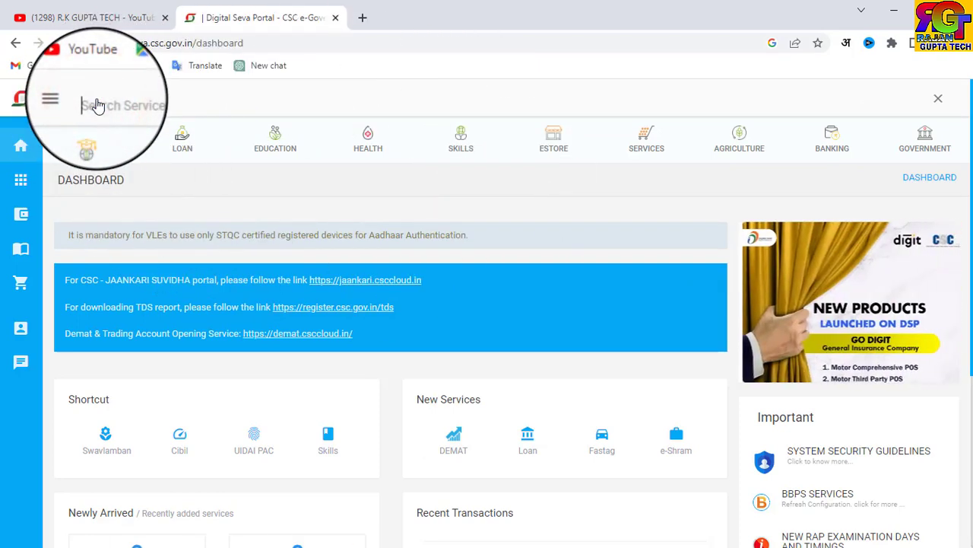
type("esa")
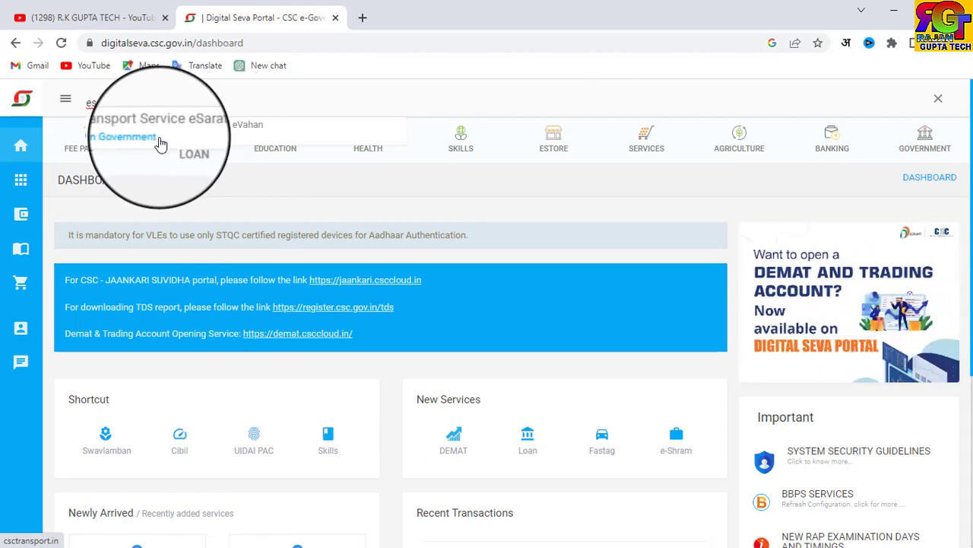
left_click(137, 145)
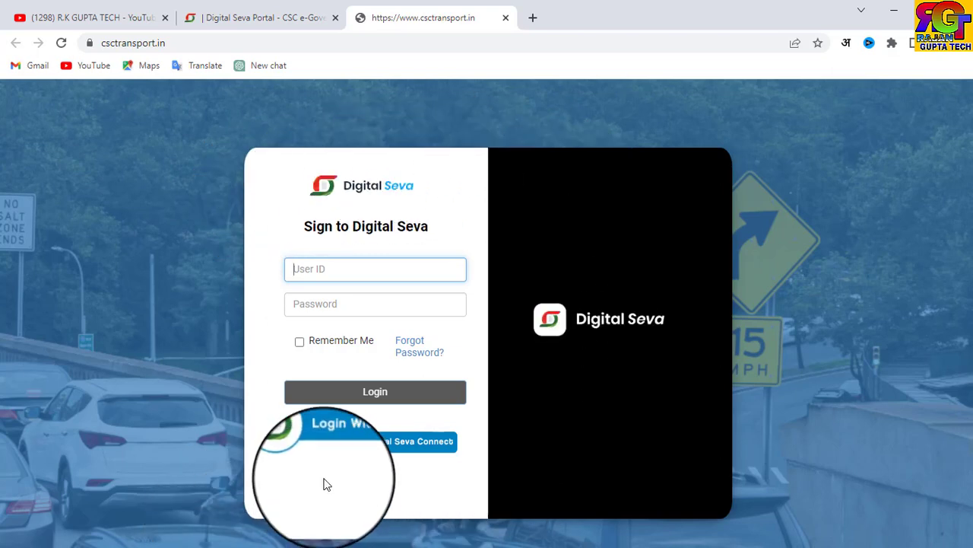
- Sign in with Digital Seva Connect and open Apply for Learner Licence under Sarathi Services
left_click(394, 450)
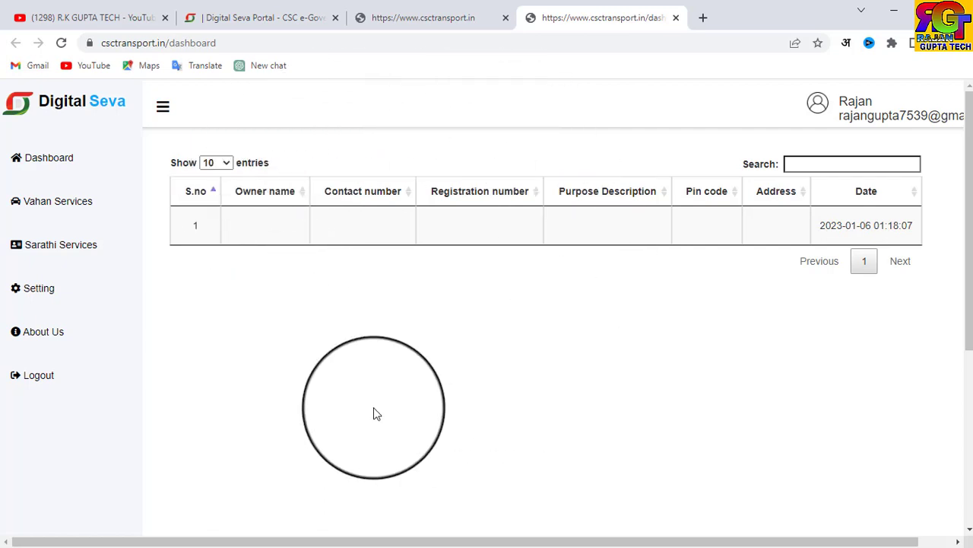
left_click(56, 255)
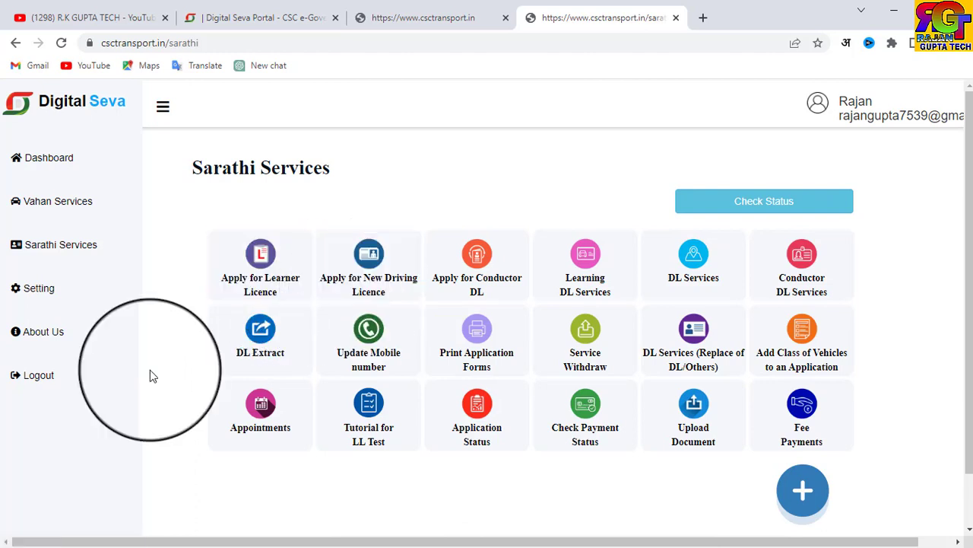
left_click(256, 282)
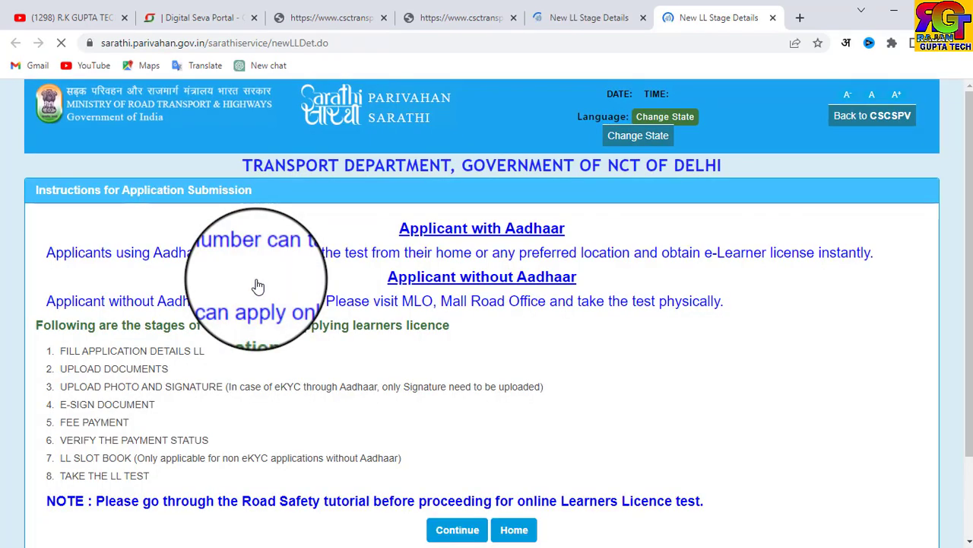
- Change the transport department's state to Uttar Pradesh
left_click(866, 126)
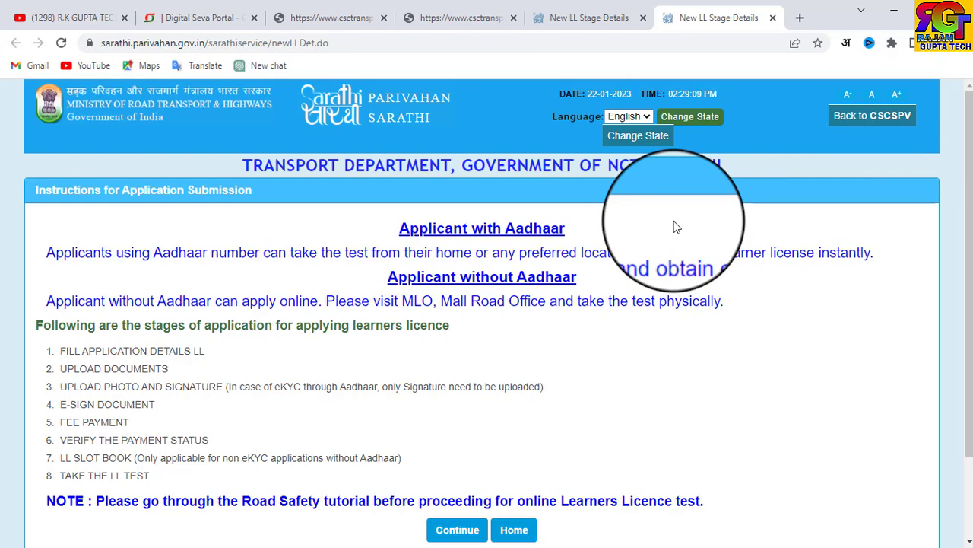
left_click(651, 144)
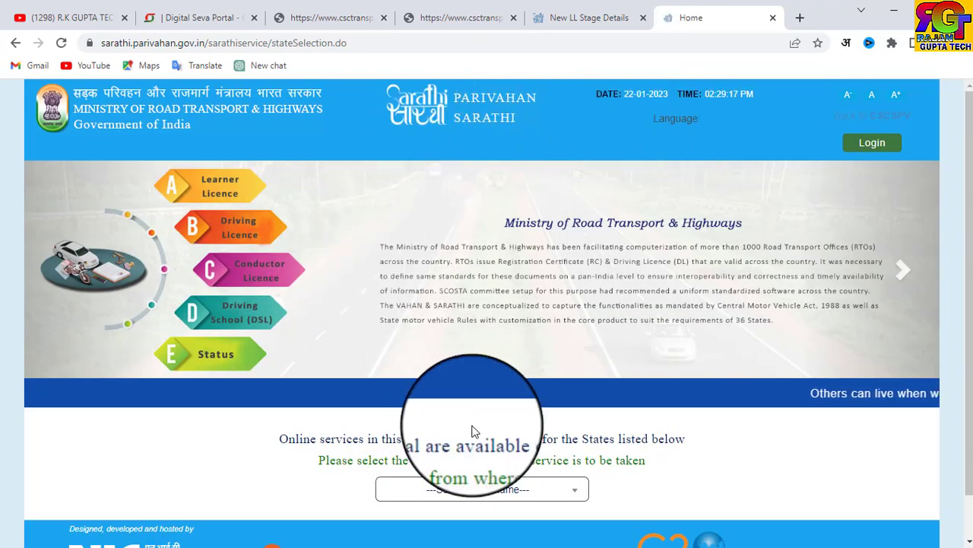
left_click(464, 490)
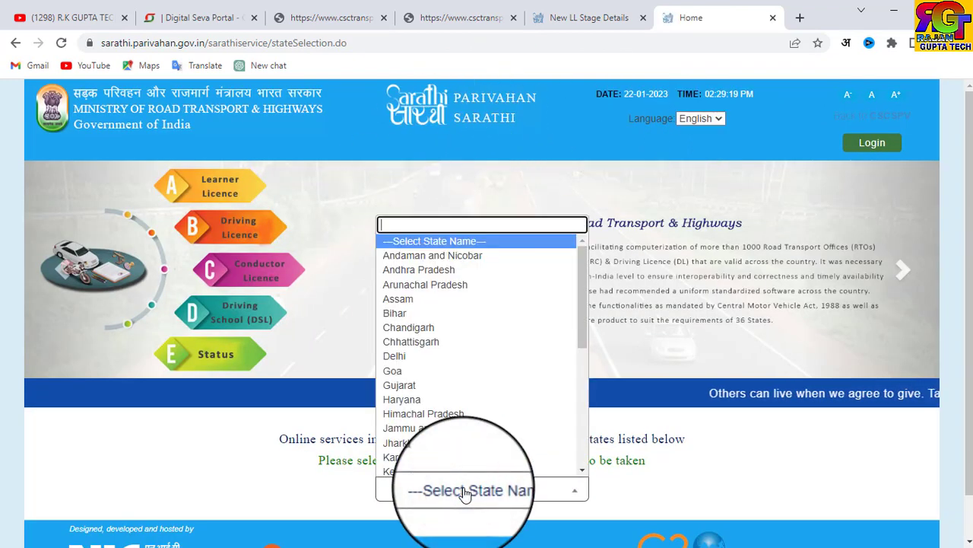
scroll(444, 334, "down", 5)
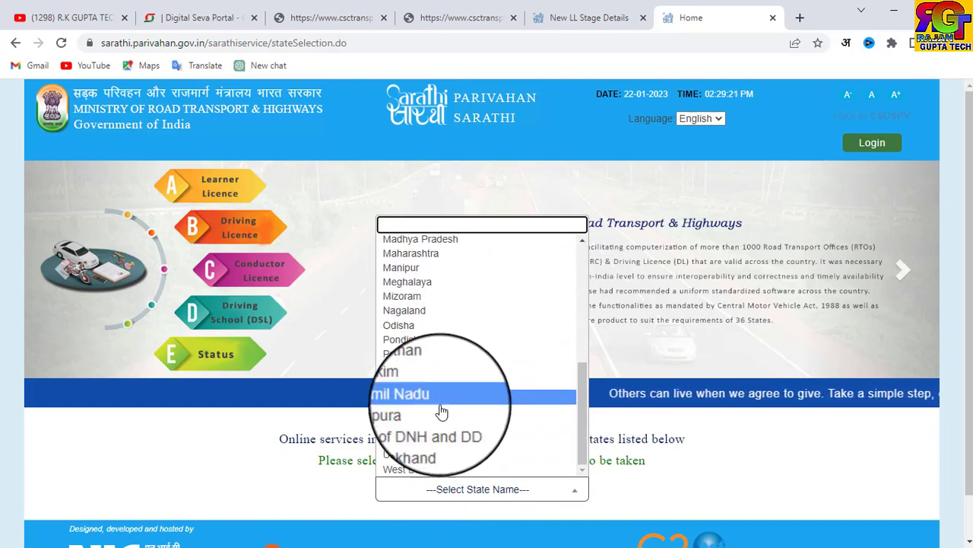
scroll(441, 411, "down", 1)
left_click(433, 409)
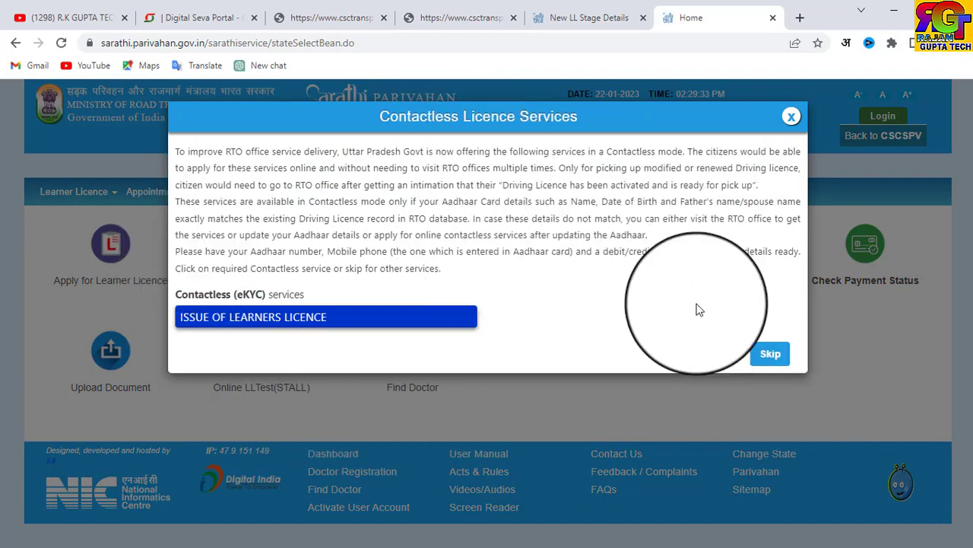
- Skip the contactless licence services and submit a General category learner's licence application for an applicant holding no driving or learner licence
left_click(768, 361)
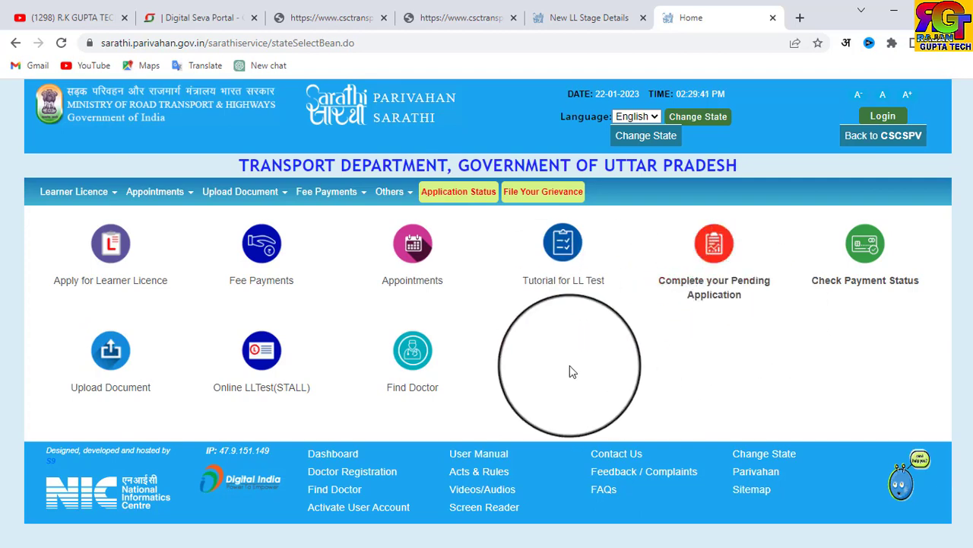
left_click(106, 272)
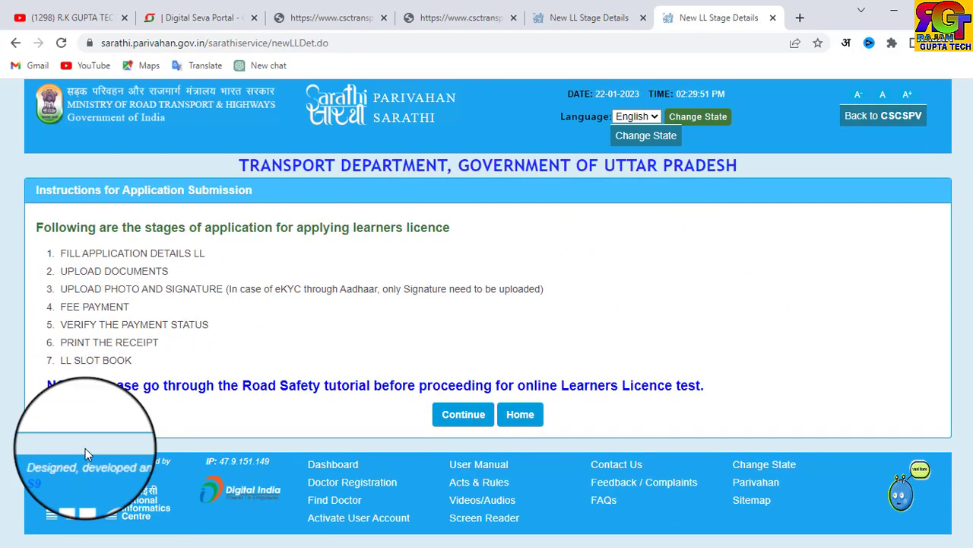
left_click(464, 430)
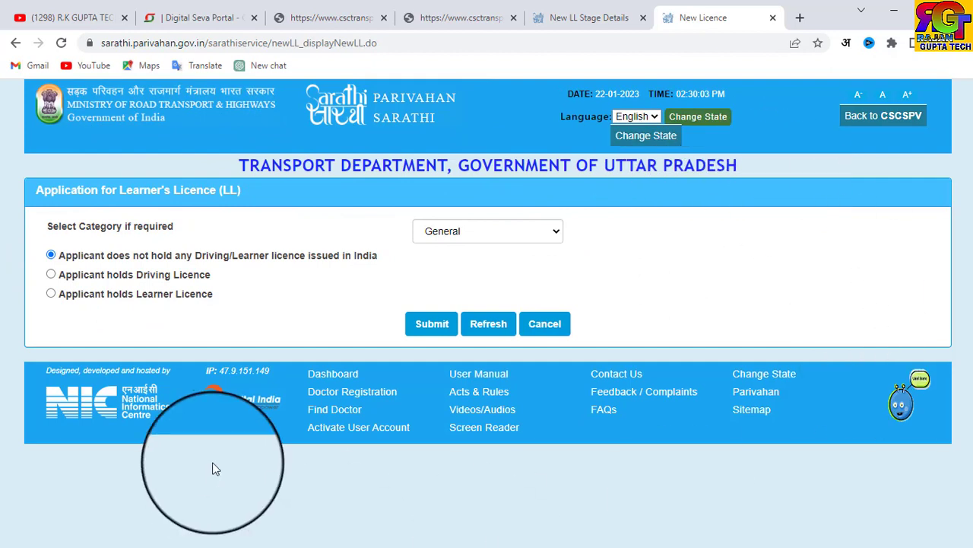
left_click(424, 332)
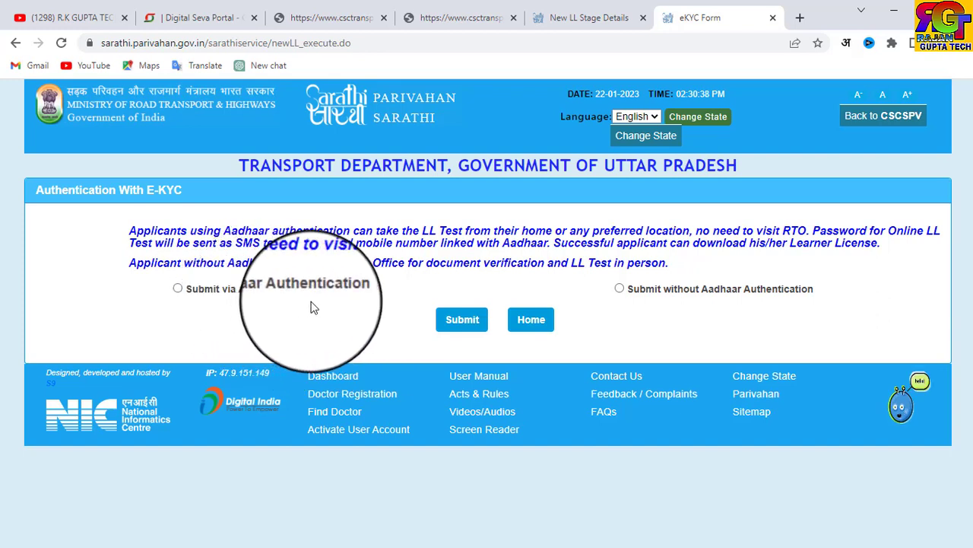
- Submit the application via Aadhaar Authentication and accept the notice about the linked mobile number
left_click(178, 289)
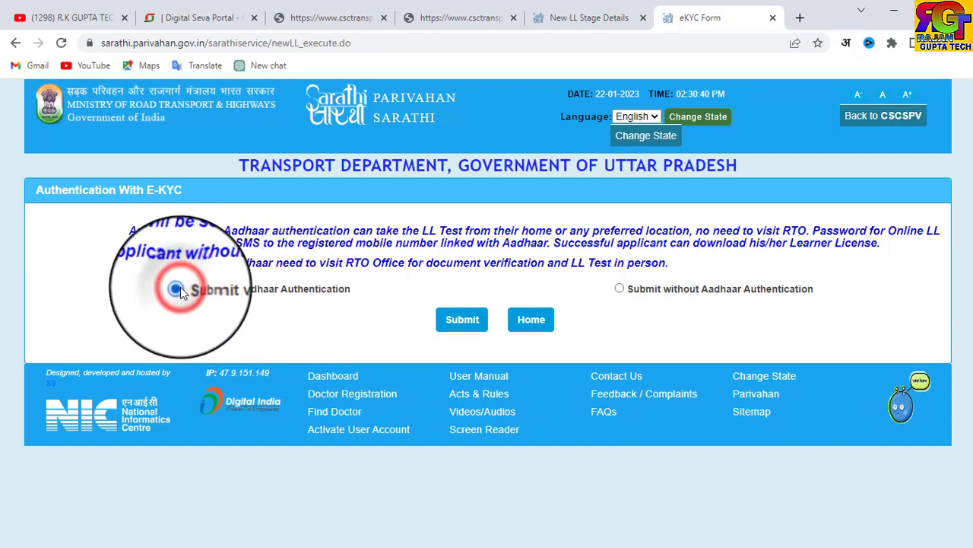
left_click(472, 322)
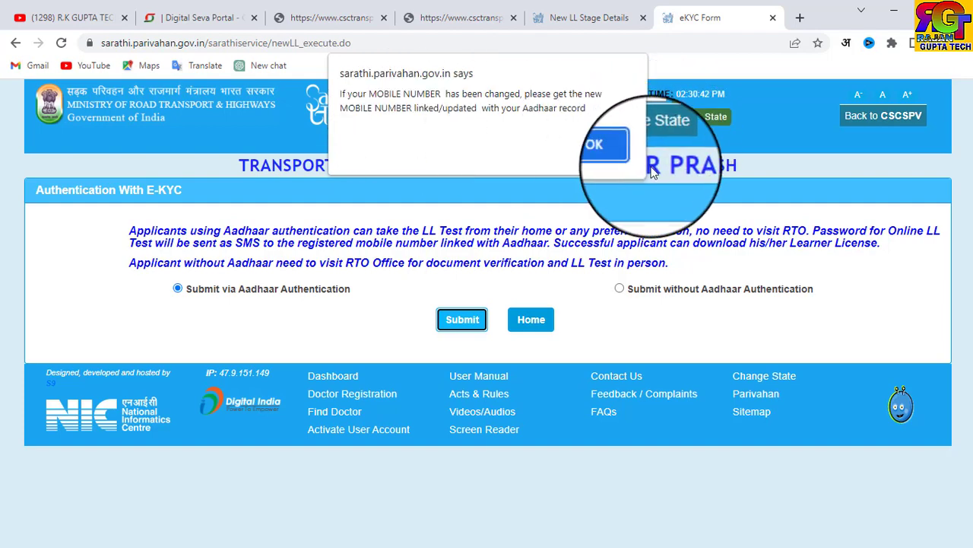
left_click(612, 151)
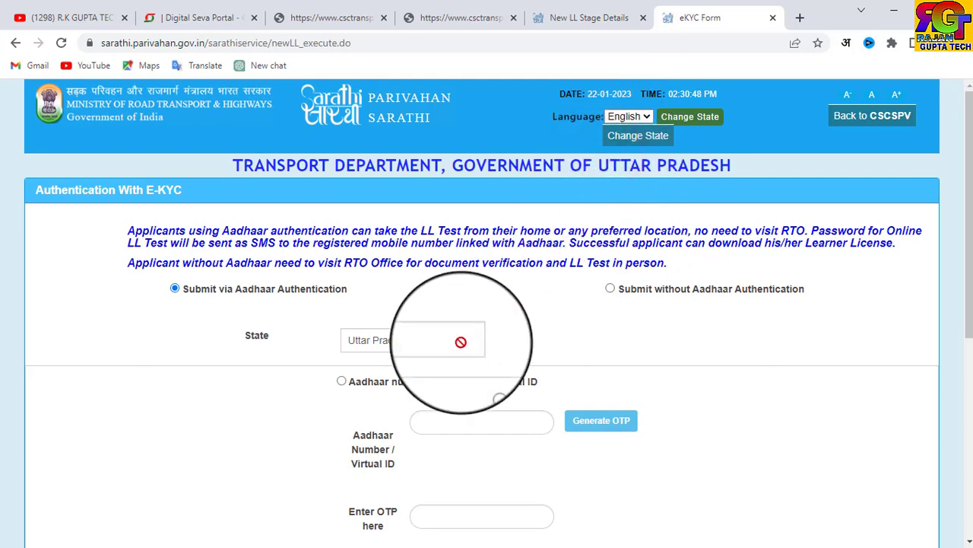
- Choose Aadhaar number as the identification type and authenticate the applicant for e-KYC
scroll(461, 341, "down", 1)
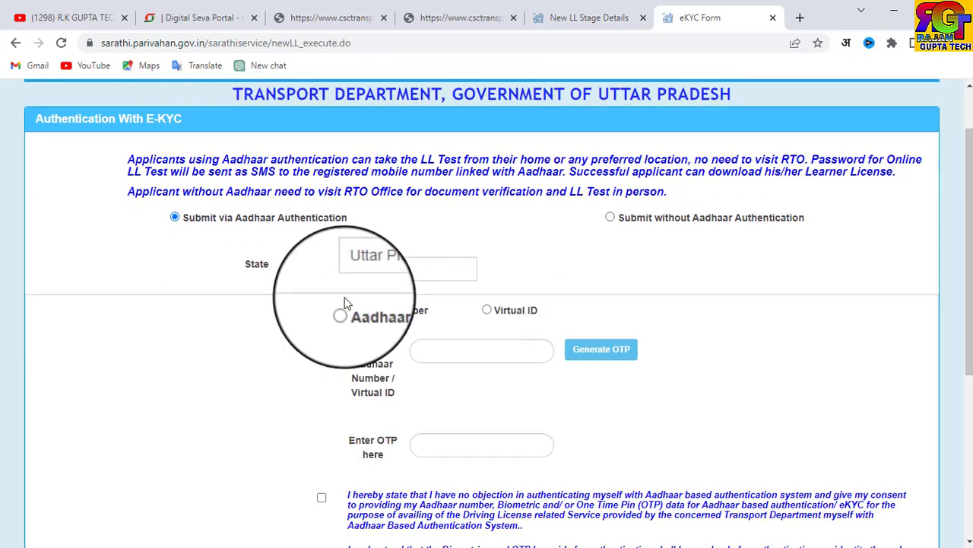
left_click(340, 311)
scroll(404, 261, "down", 1)
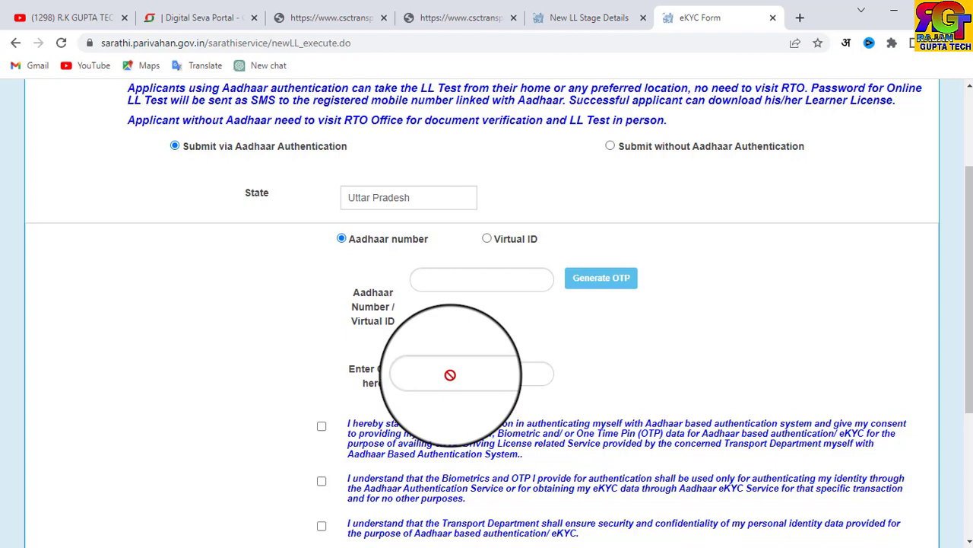
scroll(450, 375, "down", 3)
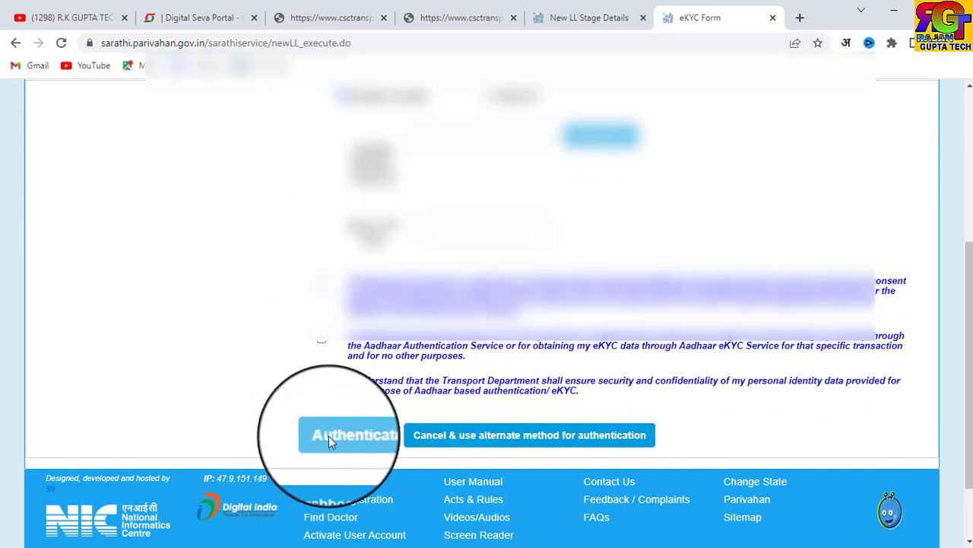
left_click(329, 436)
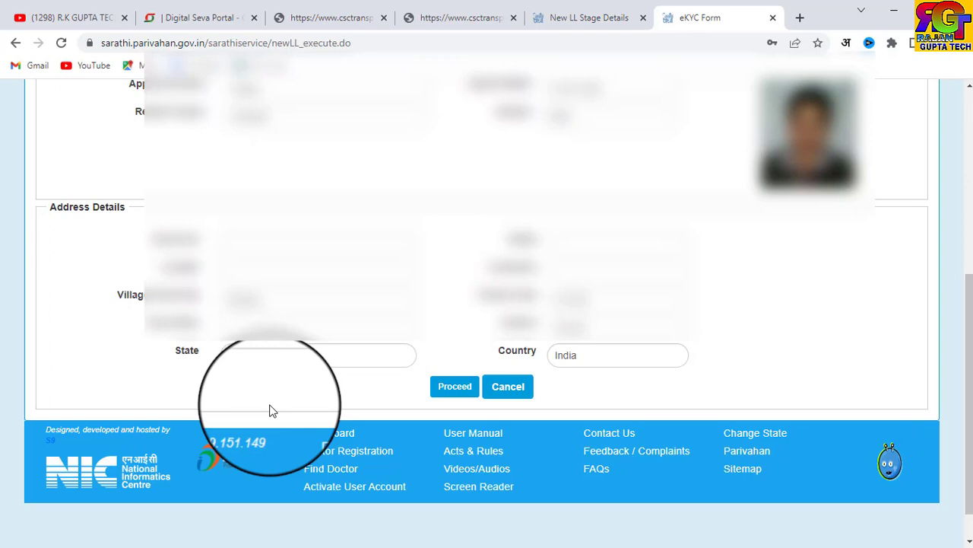
- Proceed with the applicant's e-KYC details, dismiss the save-password offer, and confirm the RTO office matching the Aadhaar pincode
scroll(269, 411, "up", 1)
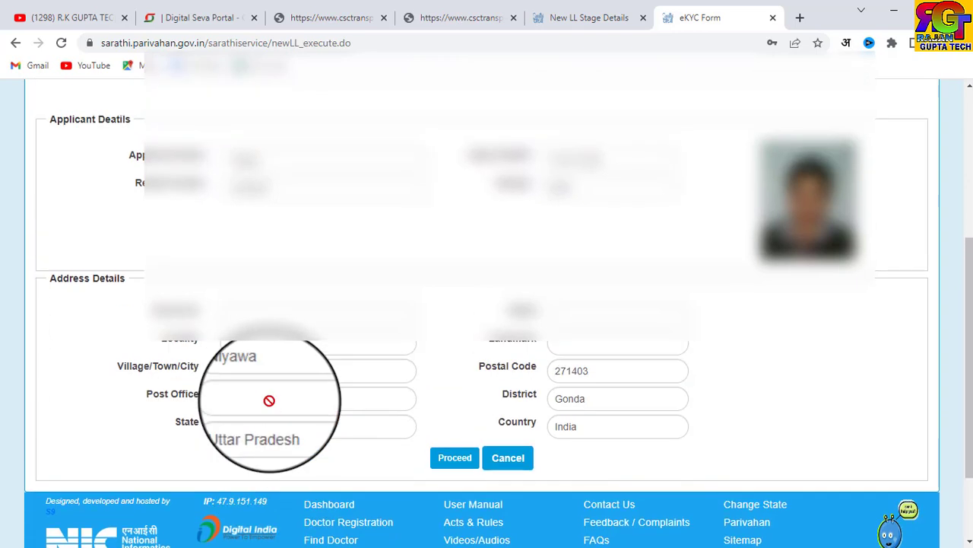
left_click(447, 460)
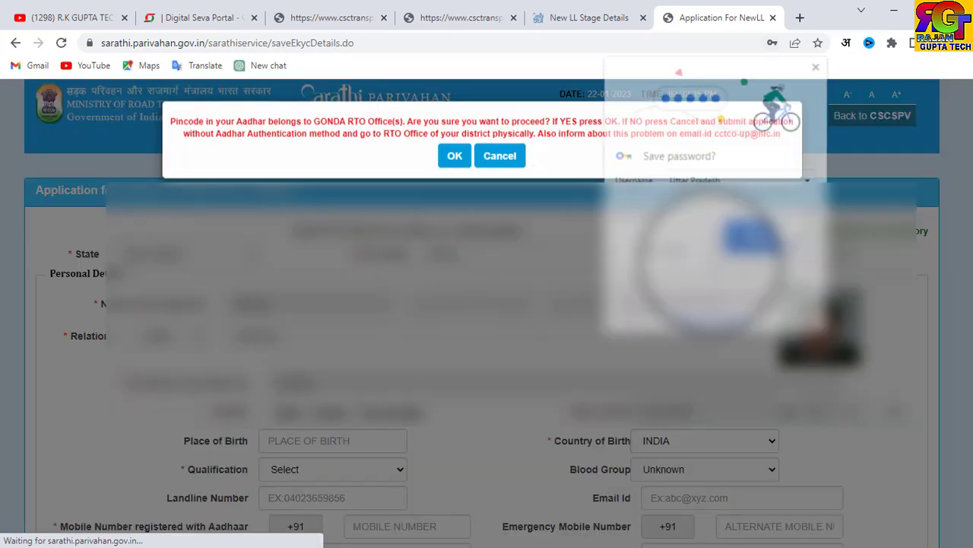
left_click(796, 246)
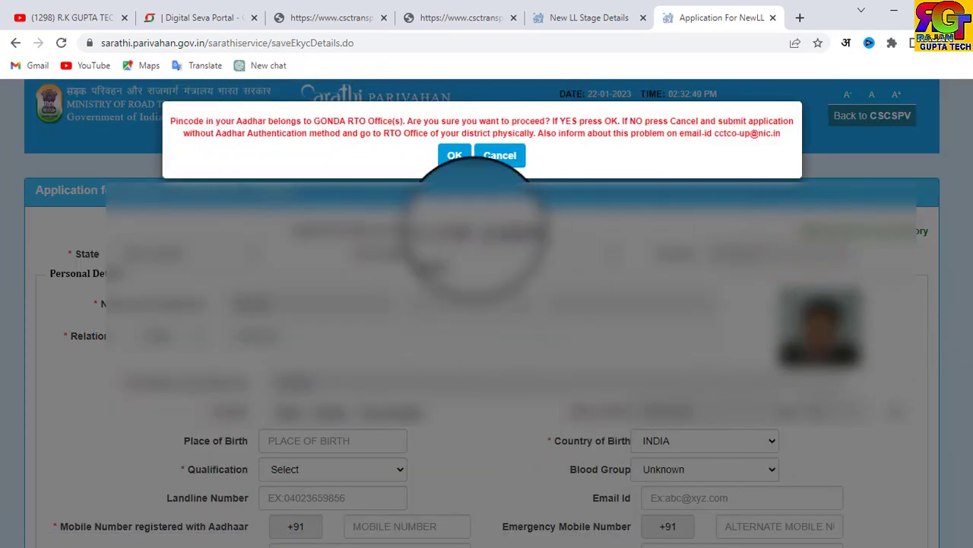
left_click(460, 159)
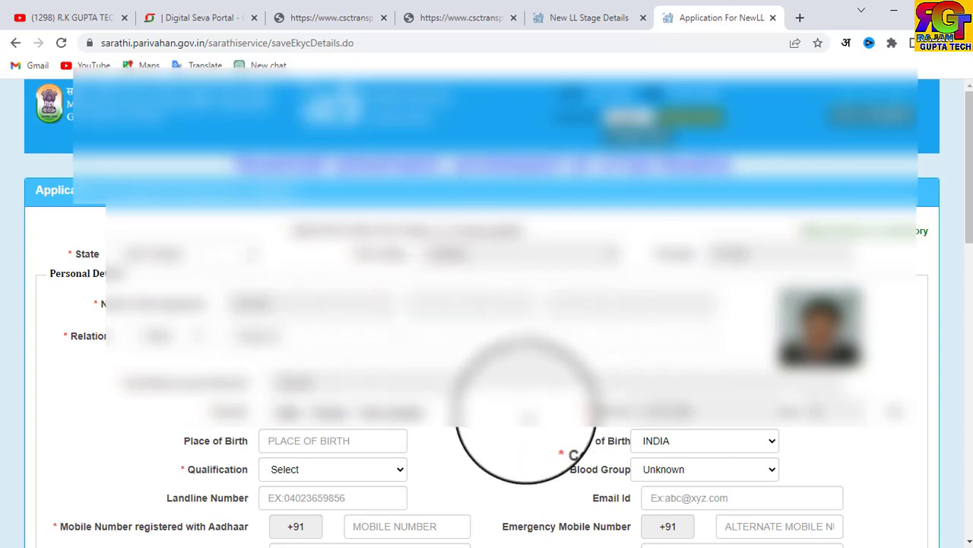
- Go through the personal and address details and set the duration of stay at the present address to 22 years 11 months
scroll(524, 411, "down", 3)
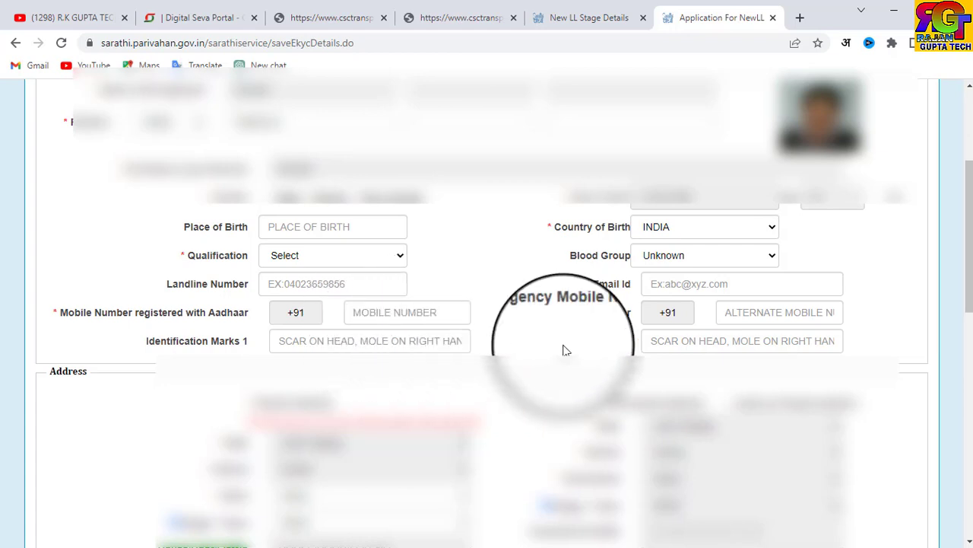
scroll(565, 350, "down", 3)
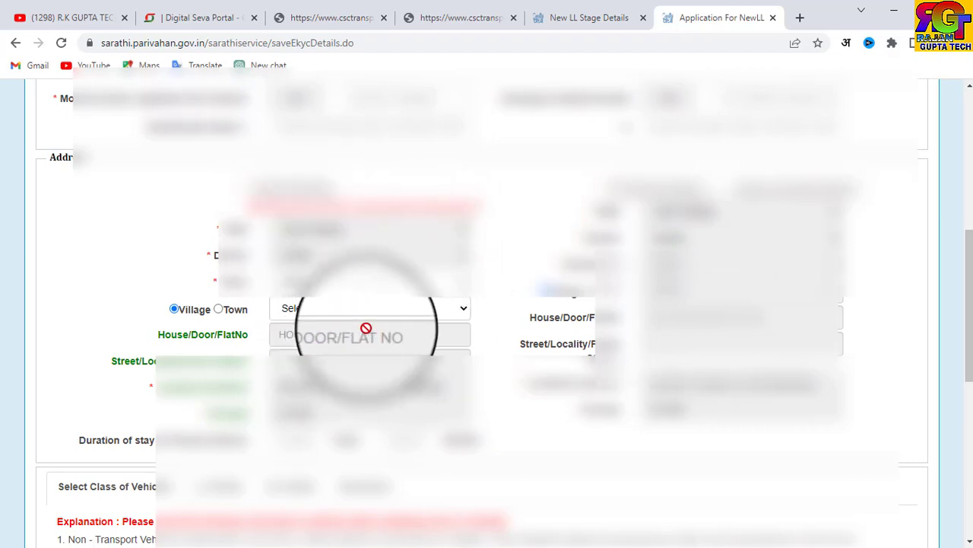
scroll(403, 307, "down", 1)
scroll(403, 308, "down", 1)
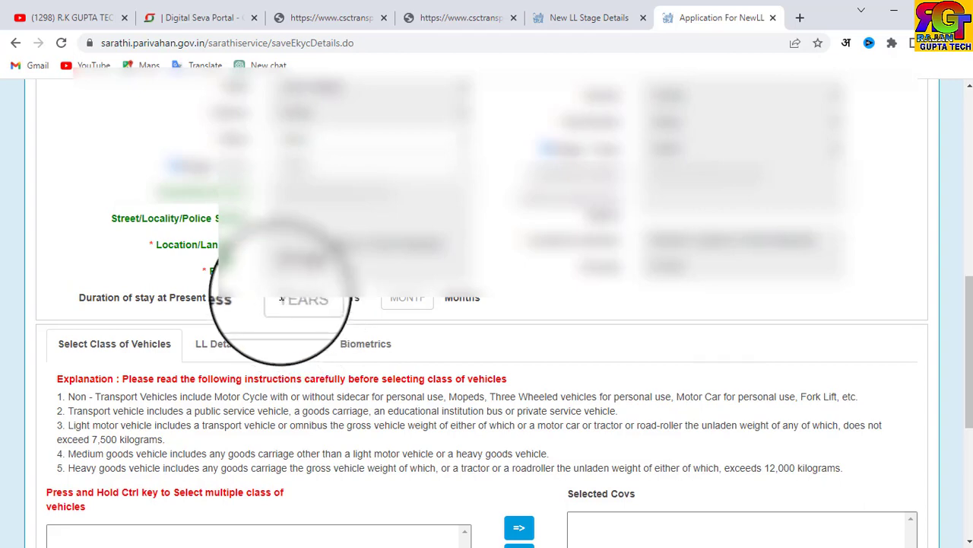
scroll(453, 319, "down", 3)
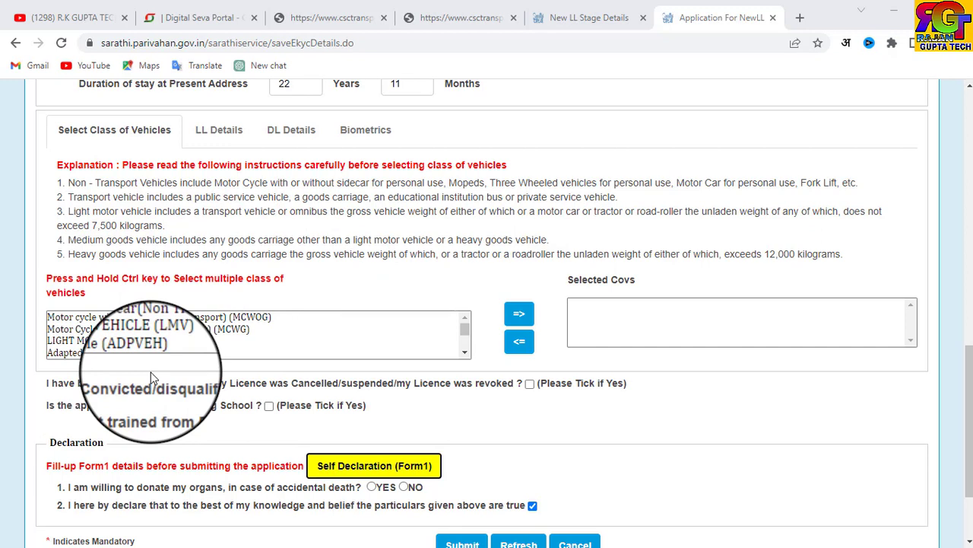
- Add Motor Cycle with Gear (Non Transport) (MCWG) to the selected classes of vehicles
scroll(172, 342, "down", 5)
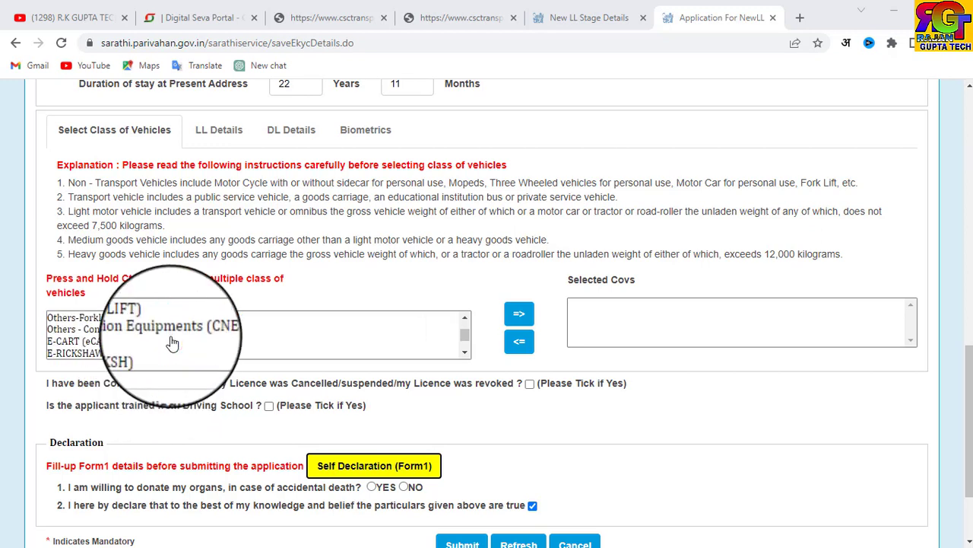
scroll(172, 342, "up", 5)
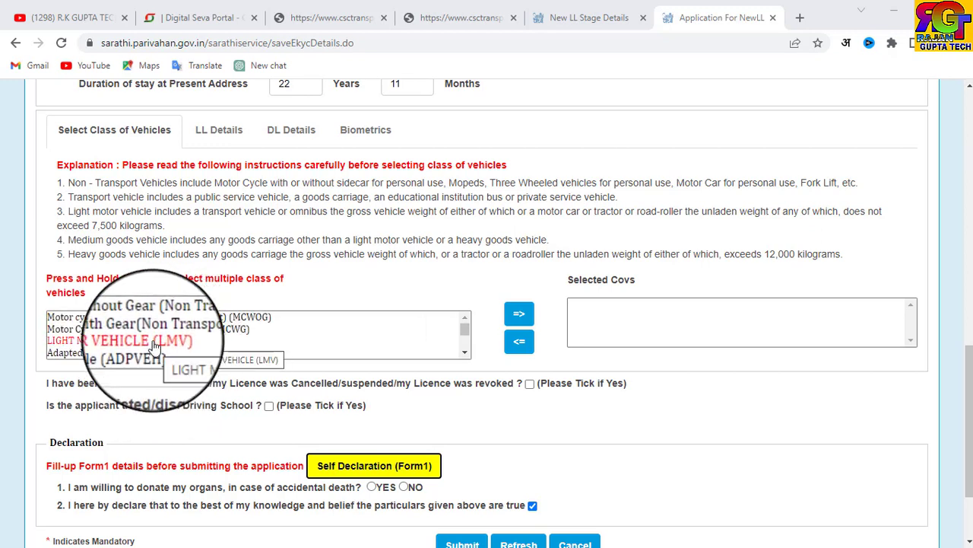
left_click(118, 331)
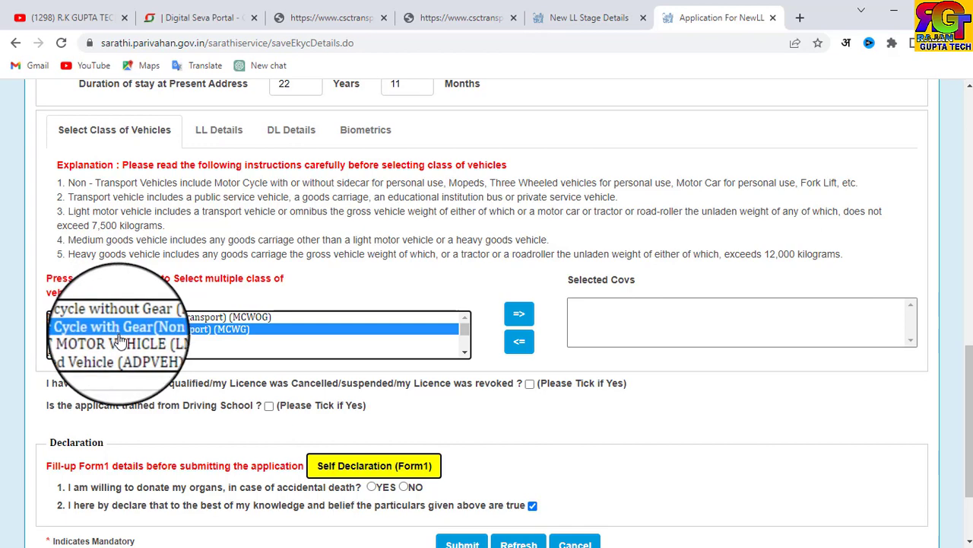
left_click(120, 341)
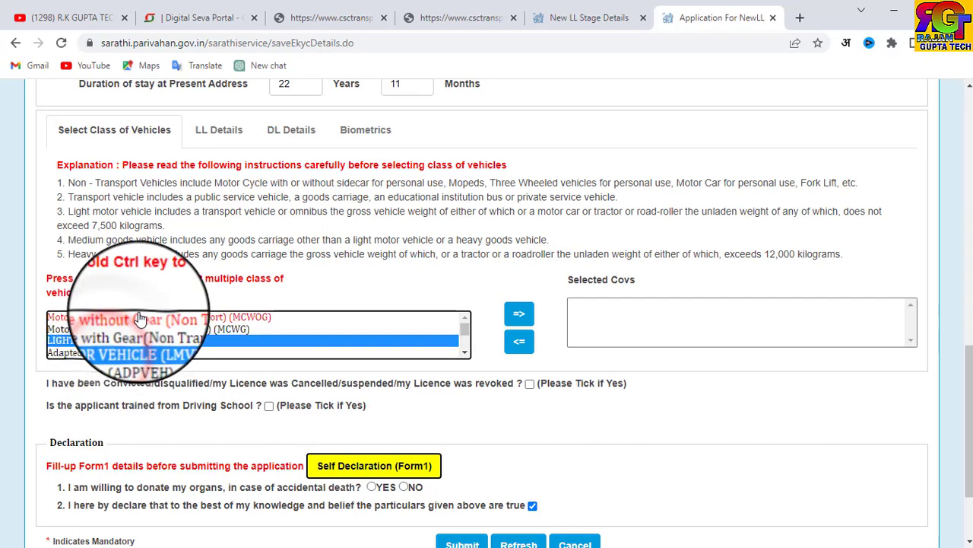
left_click(136, 328)
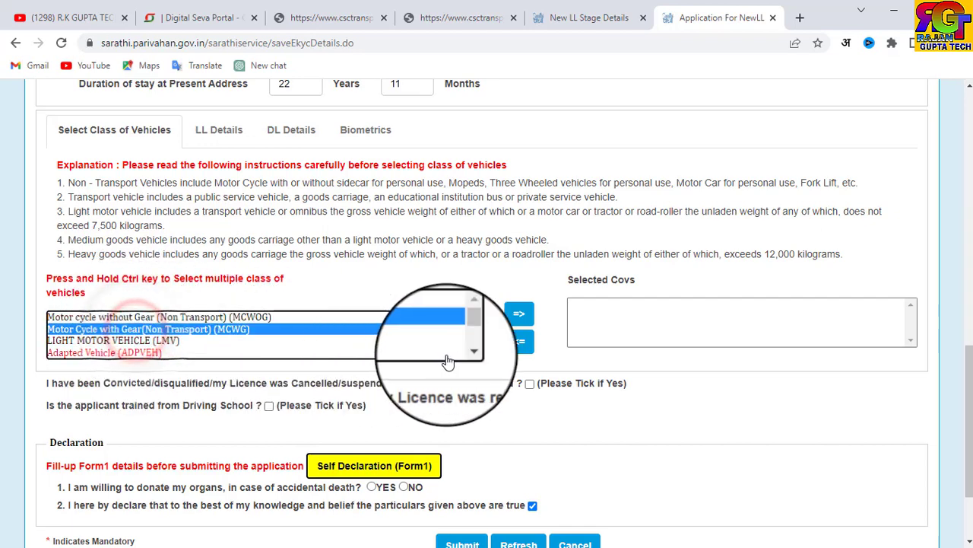
left_click(517, 318)
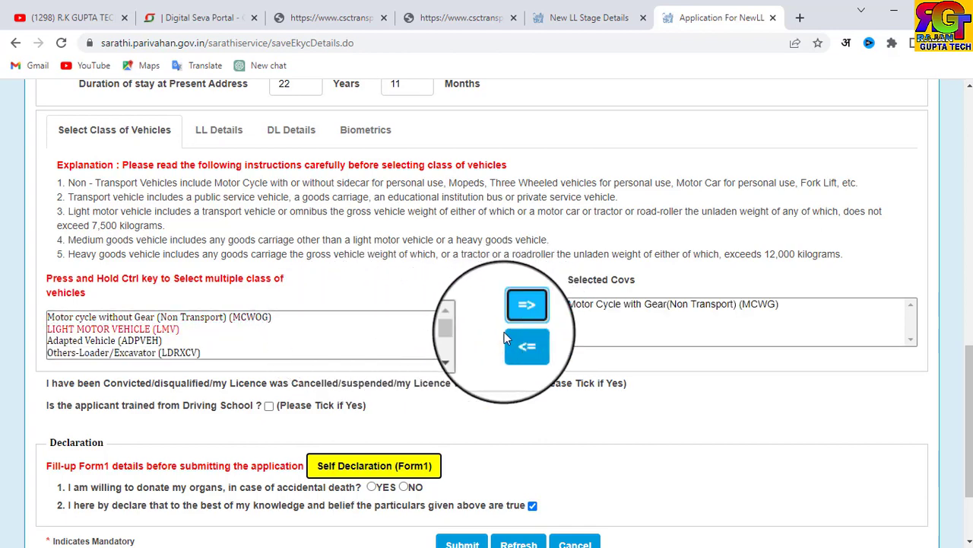
- Add LIGHT MOTOR VEHICLE (LMV) to the selected classes of vehicles
left_click(84, 340)
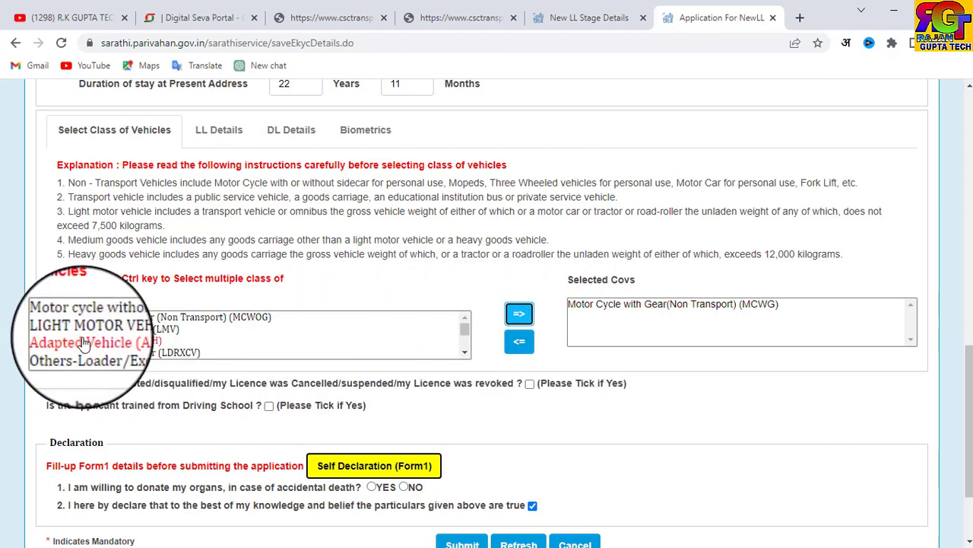
left_click(84, 336)
left_click(84, 332)
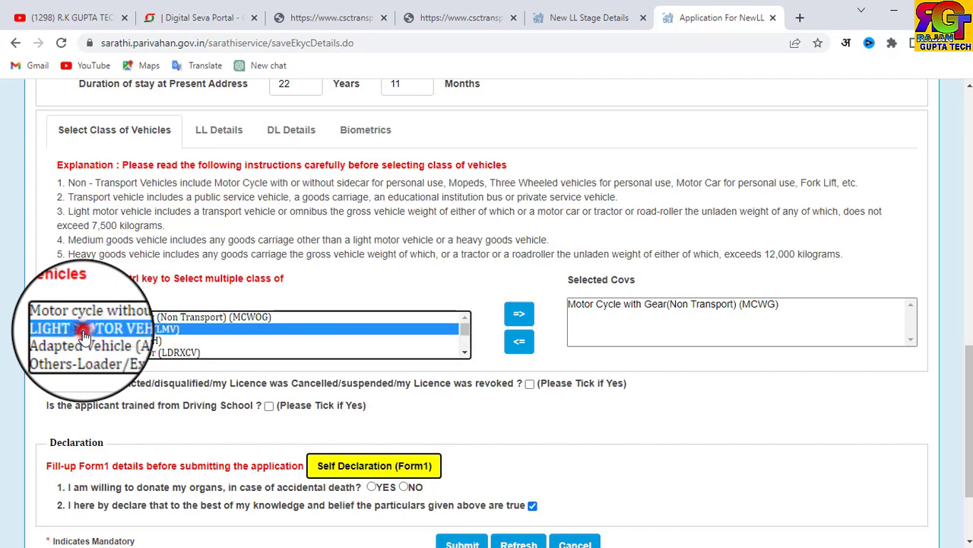
left_click(523, 323)
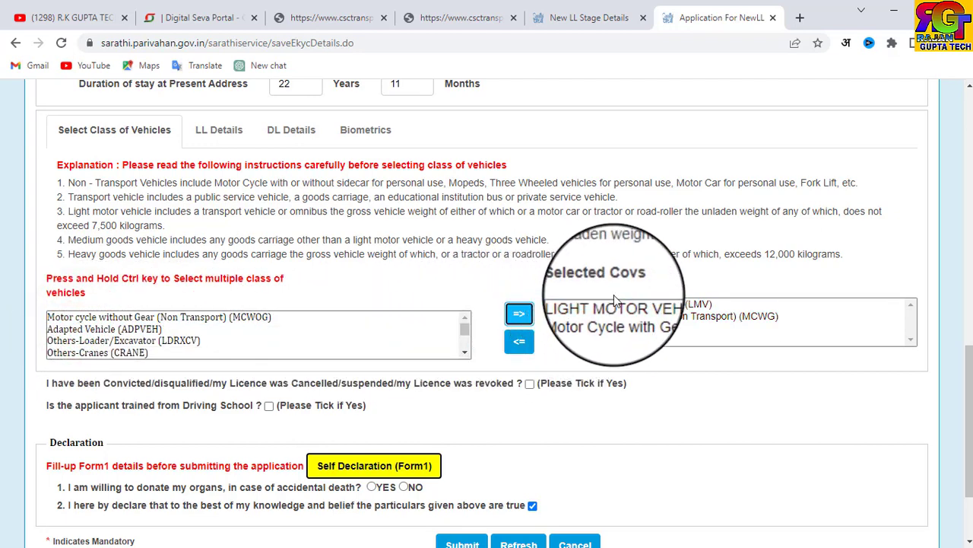
- Remove LIGHT MOTOR VEHICLE (LMV) from the selected classes of vehicles
left_click(604, 322)
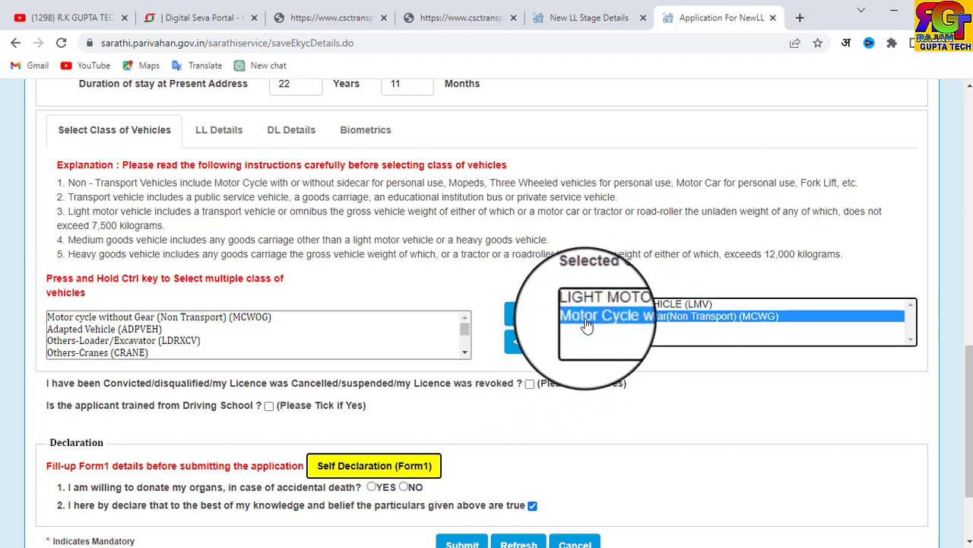
left_click(597, 304)
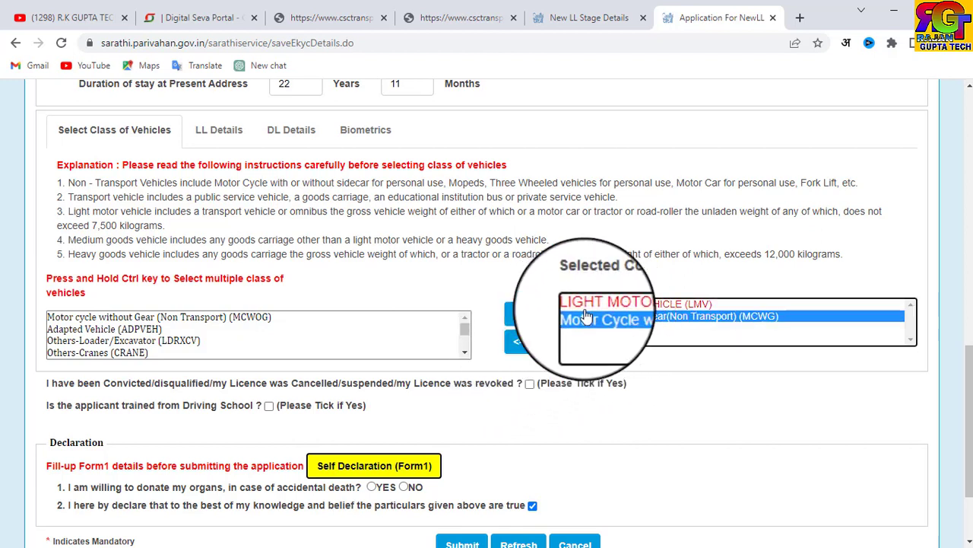
left_click(512, 346)
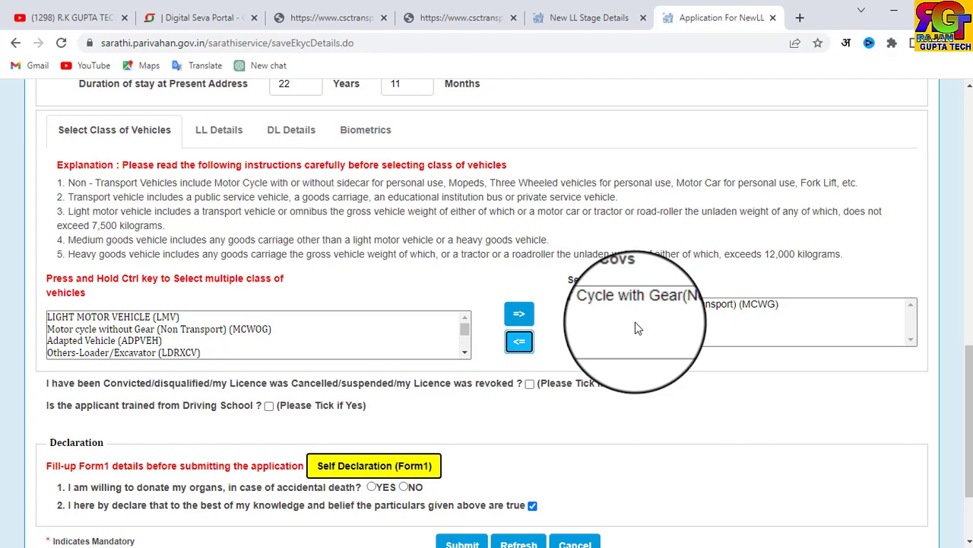
- Answer NO to organ donation and open the Self Declaration (Form1) in a conveniently placed window
scroll(635, 323, "down", 3)
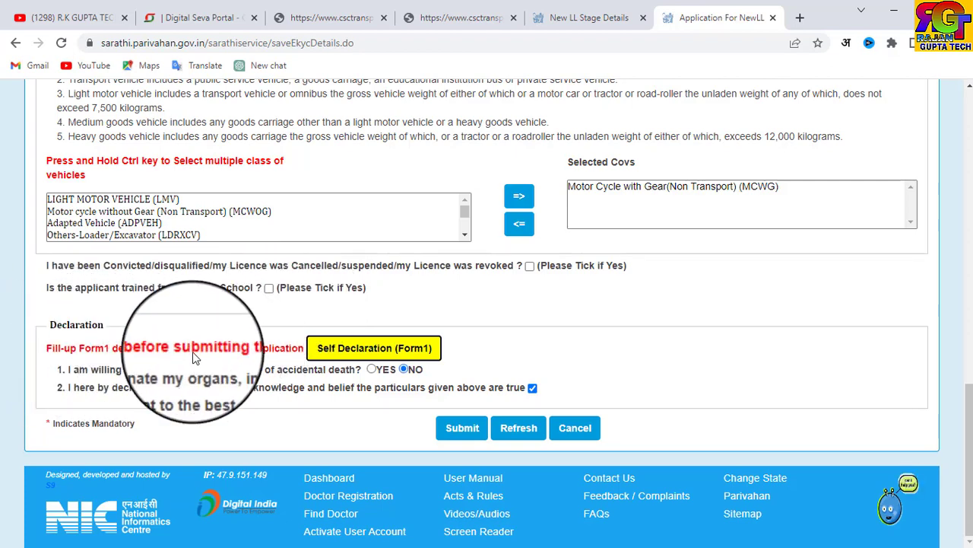
left_click(330, 354)
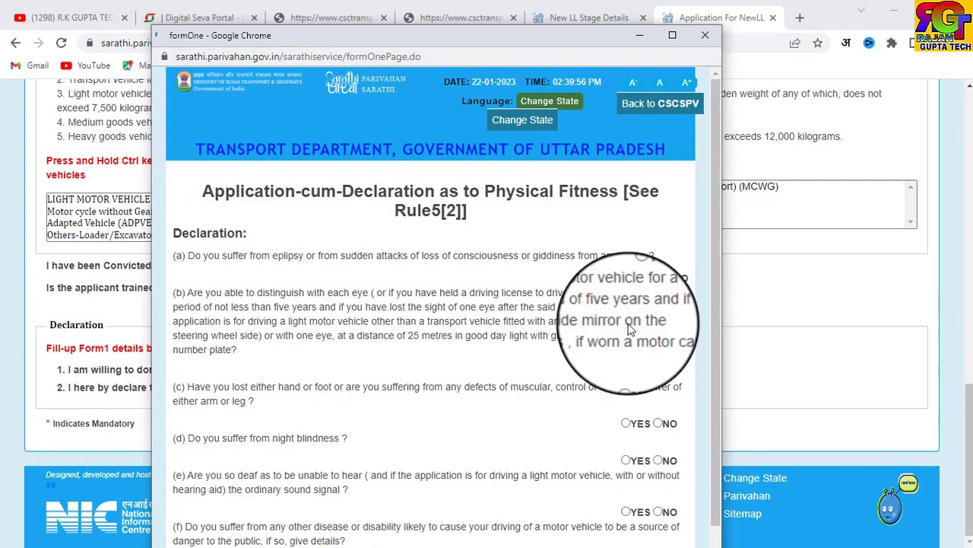
left_click_drag(491, 36, 510, 8)
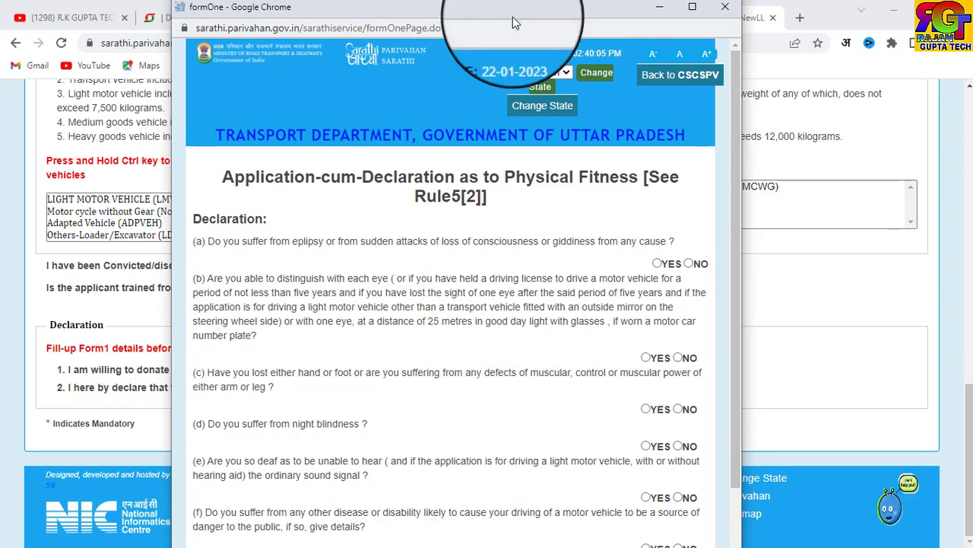
left_click_drag(513, 17, 545, 13)
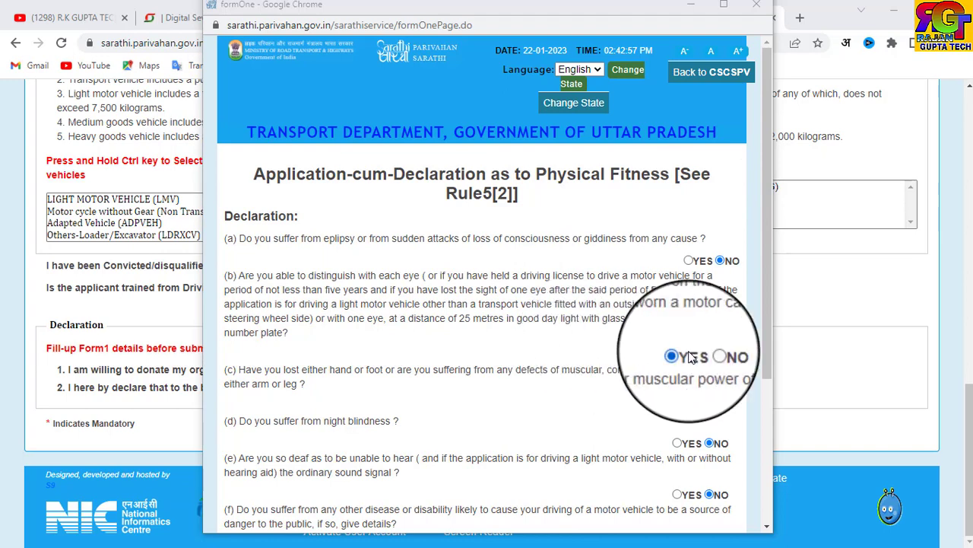
- Answer YES to fitness question (b) and NO to the others, accept the declaration, and submit Form1, returning to the application
scroll(636, 375, "down", 1)
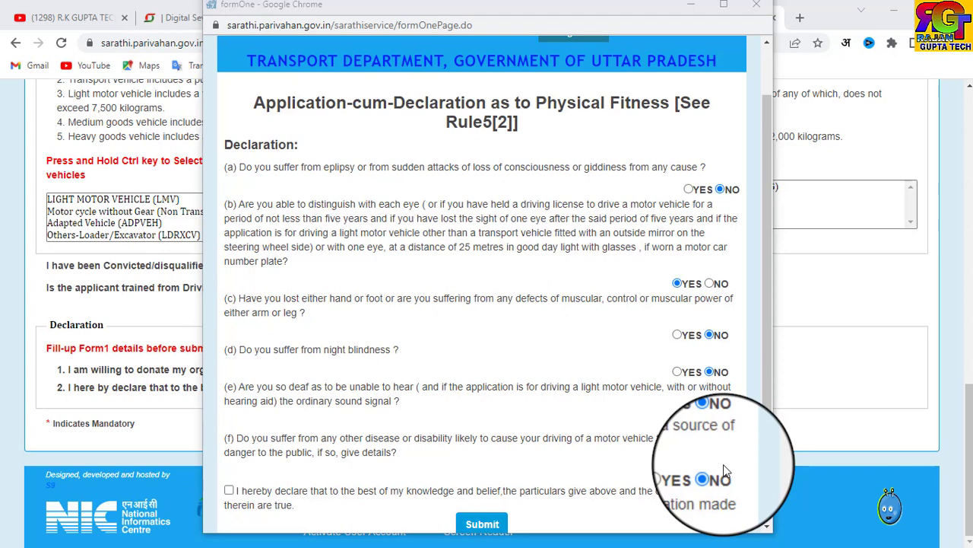
left_click(228, 491)
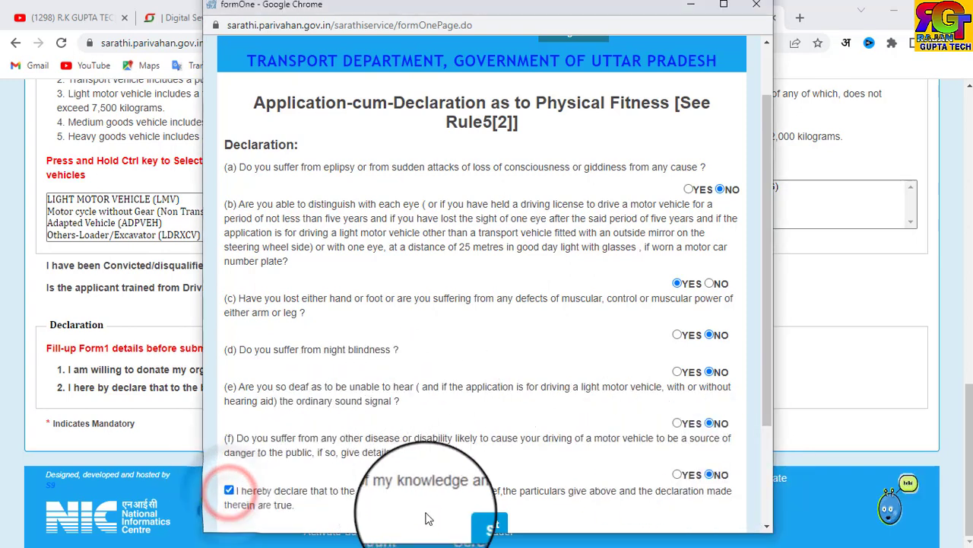
left_click(462, 526)
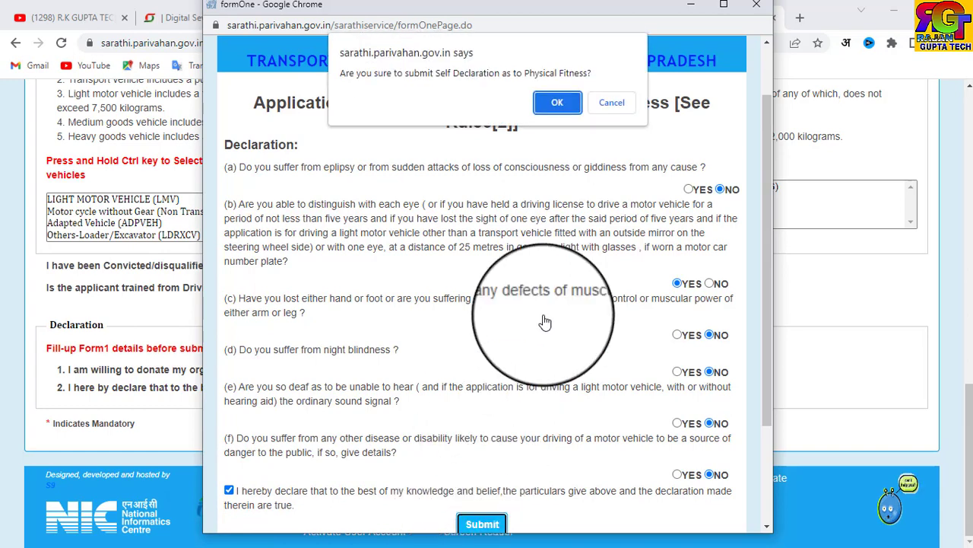
left_click(565, 109)
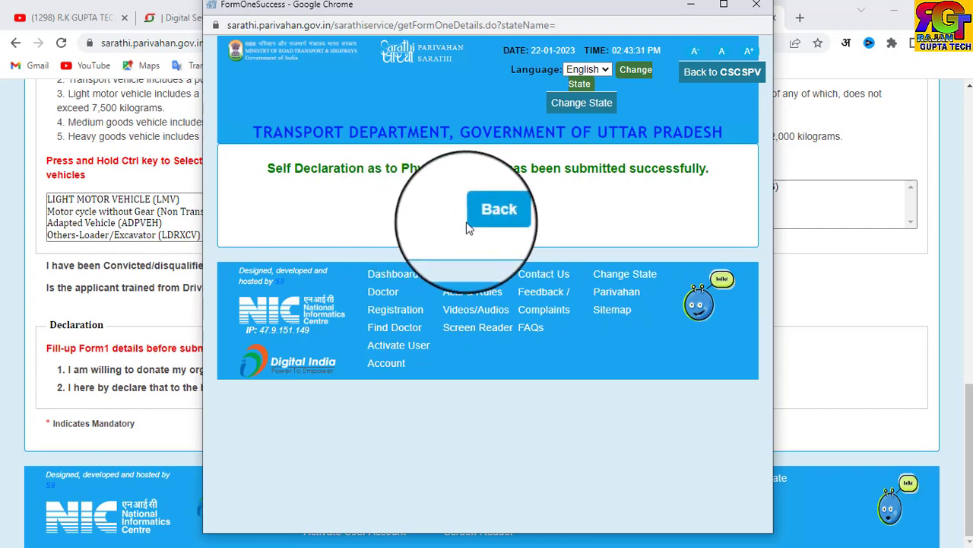
left_click(483, 213)
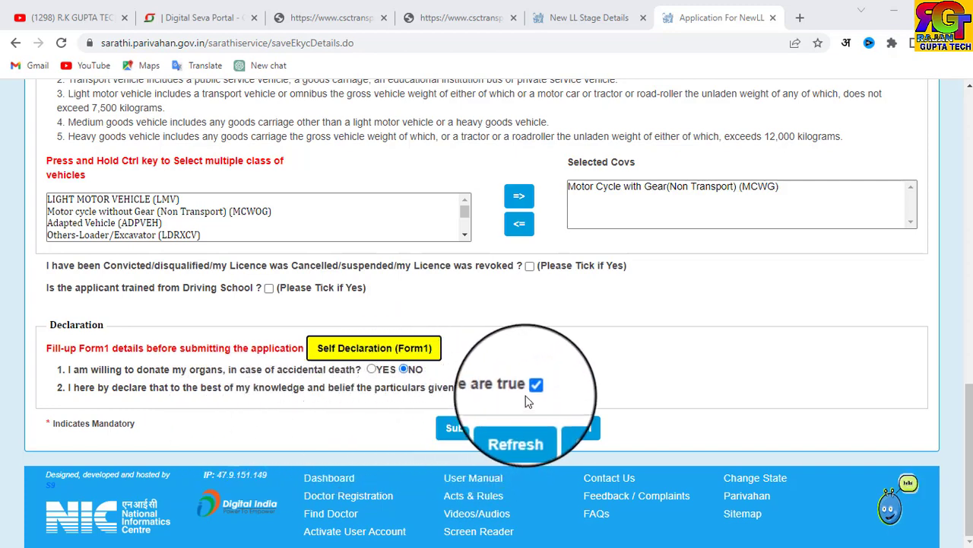
- Submit the learner's licence application, accepting the mobile number, similar-record and final submission notices
left_click(470, 435)
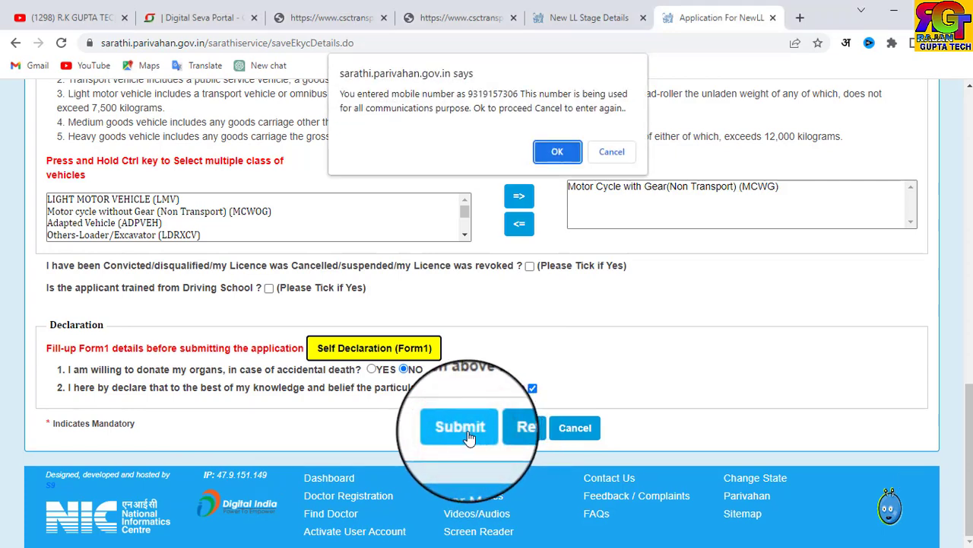
left_click(559, 152)
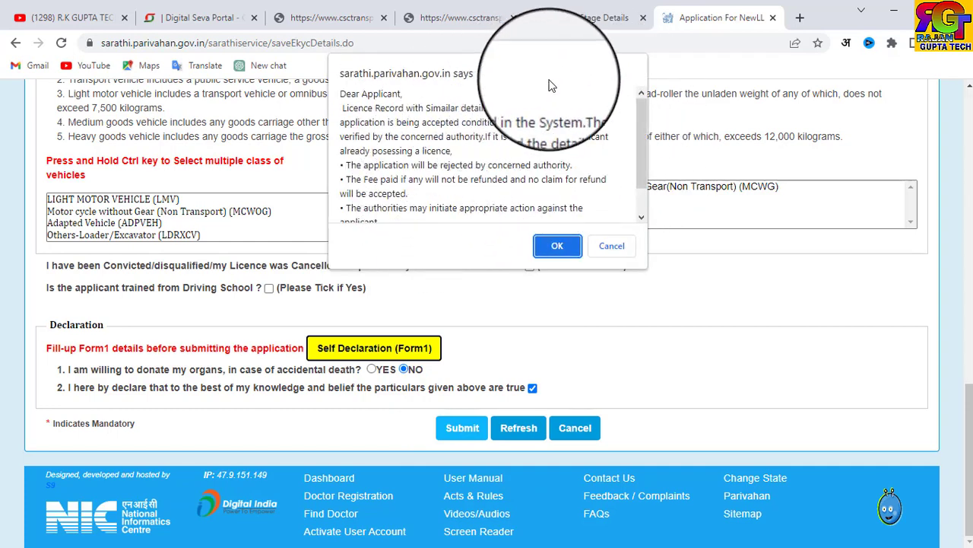
left_click(557, 248)
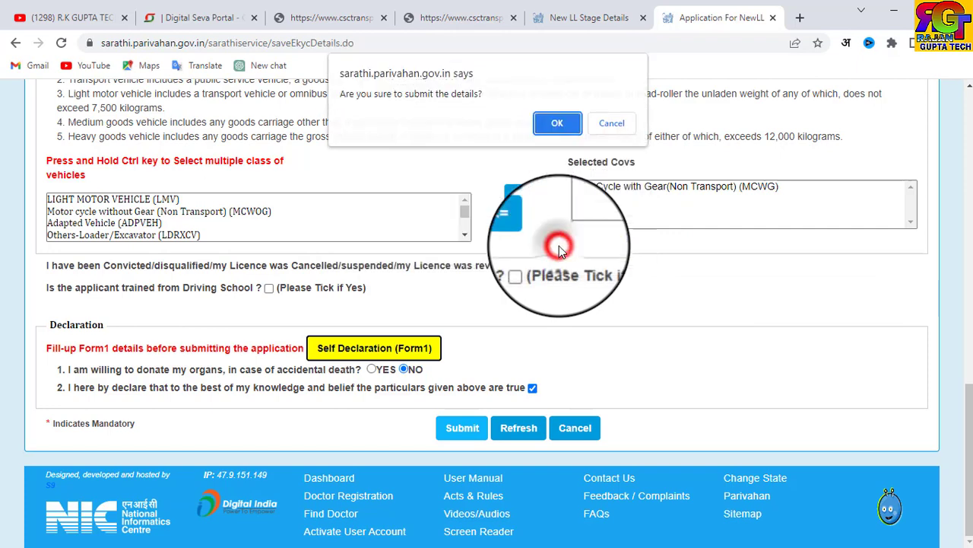
left_click(555, 122)
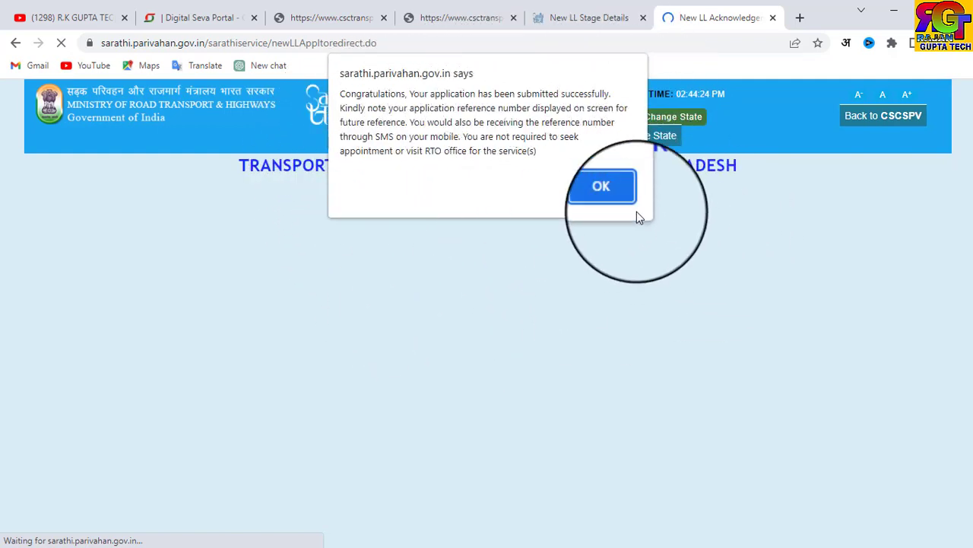
left_click(620, 195)
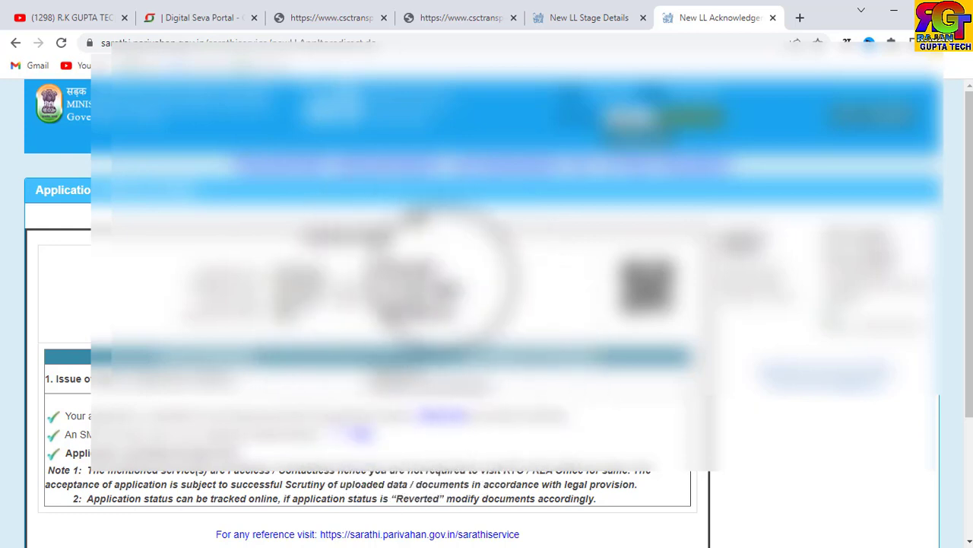
- Continue from the acknowledgement to the application status page and submit the application details with the captcha
scroll(467, 271, "down", 1)
scroll(467, 271, "down", 2)
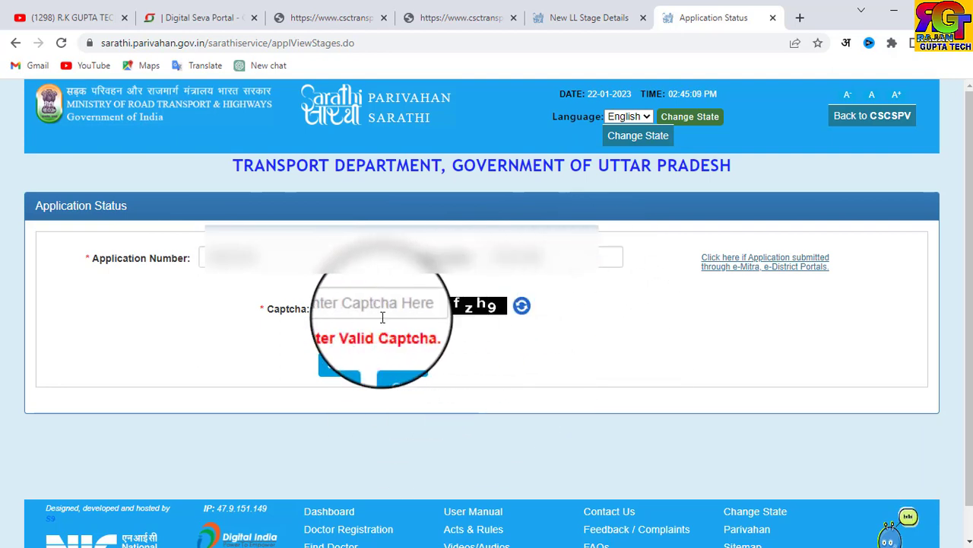
left_click(354, 379)
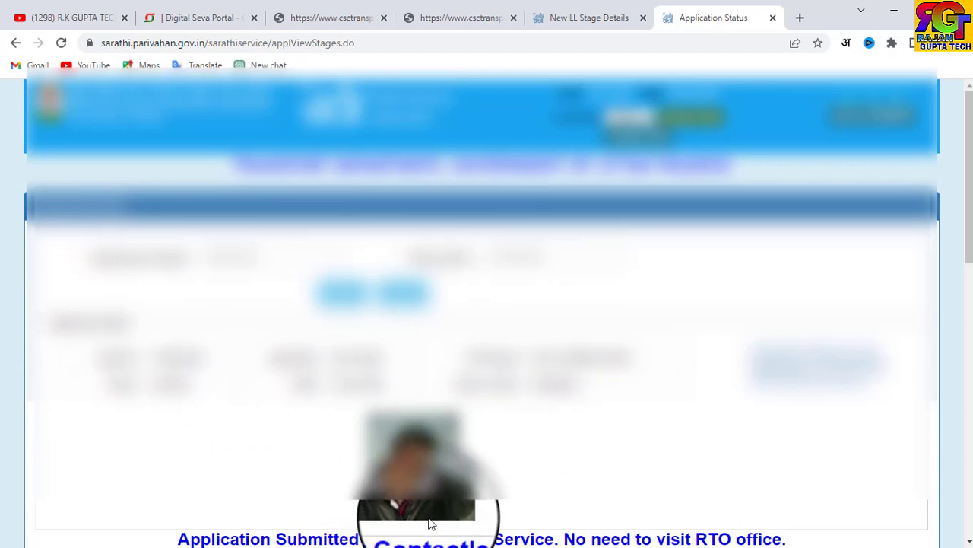
- Proceed to the document upload stage and submit the application number and date of birth
scroll(430, 523, "down", 5)
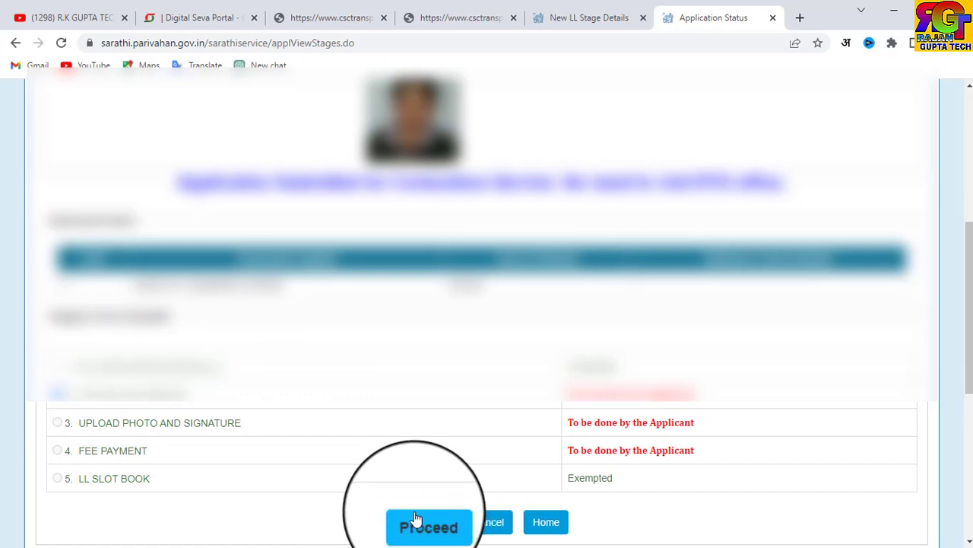
left_click(415, 519)
left_click(417, 522)
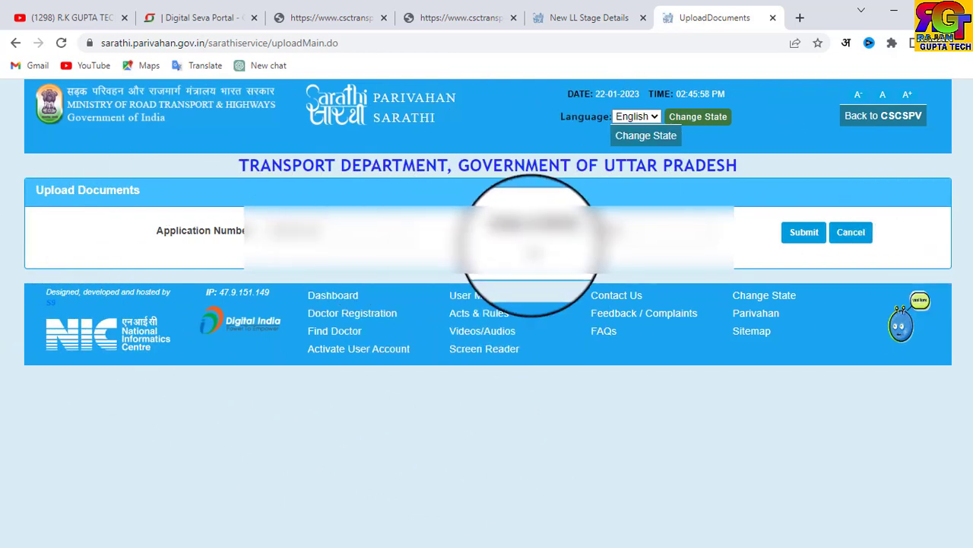
left_click(806, 232)
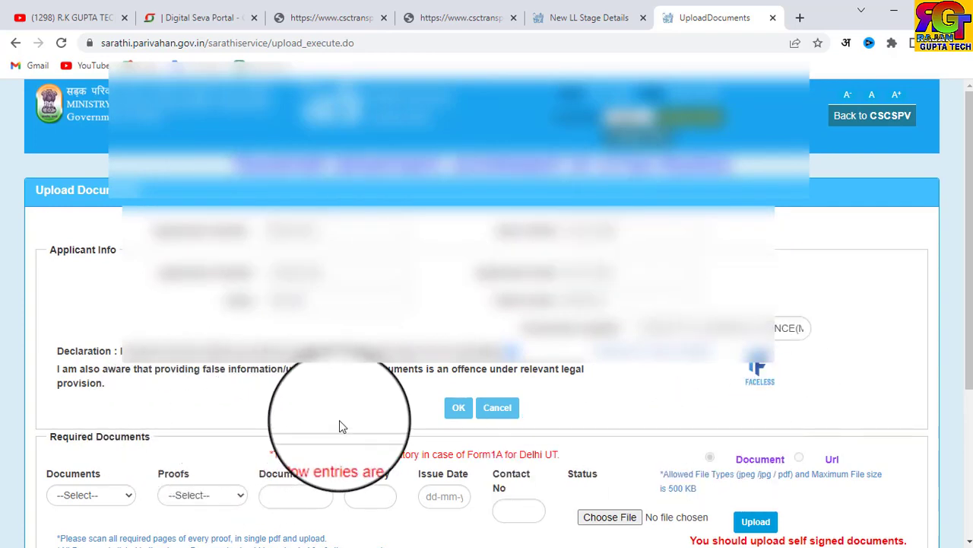
- Upload Aadhar Card With DOB as the Age Proof and accept using the same proof for the address document
scroll(372, 389, "down", 2)
scroll(371, 387, "down", 2)
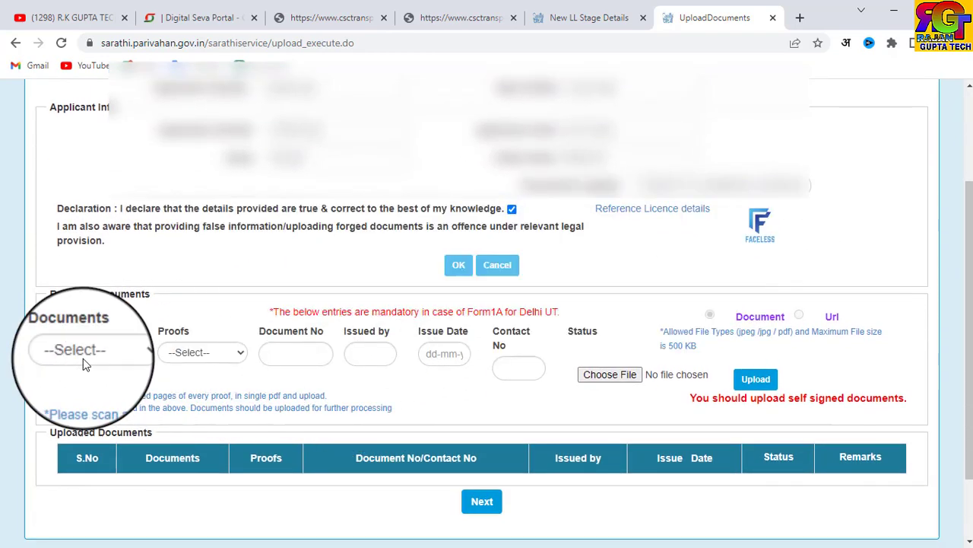
left_click(83, 358)
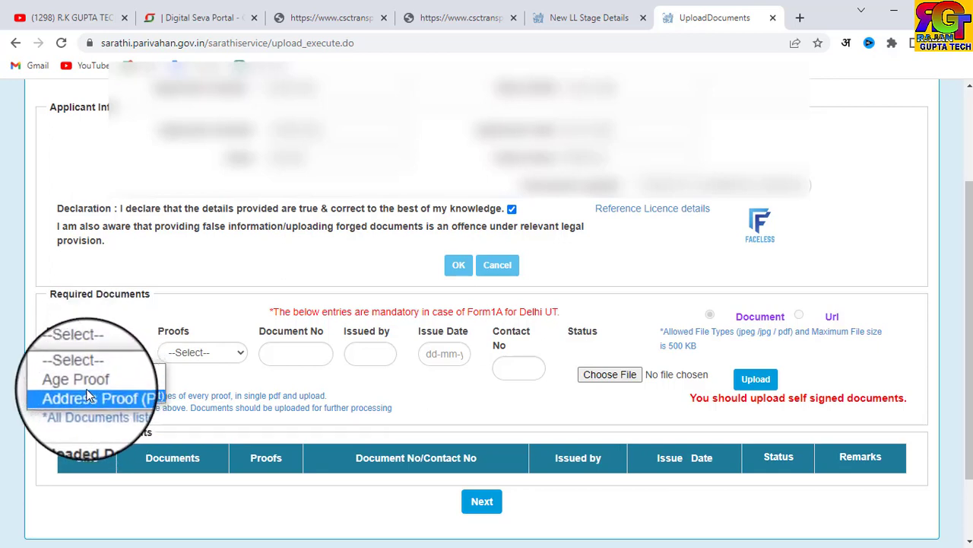
left_click(86, 391)
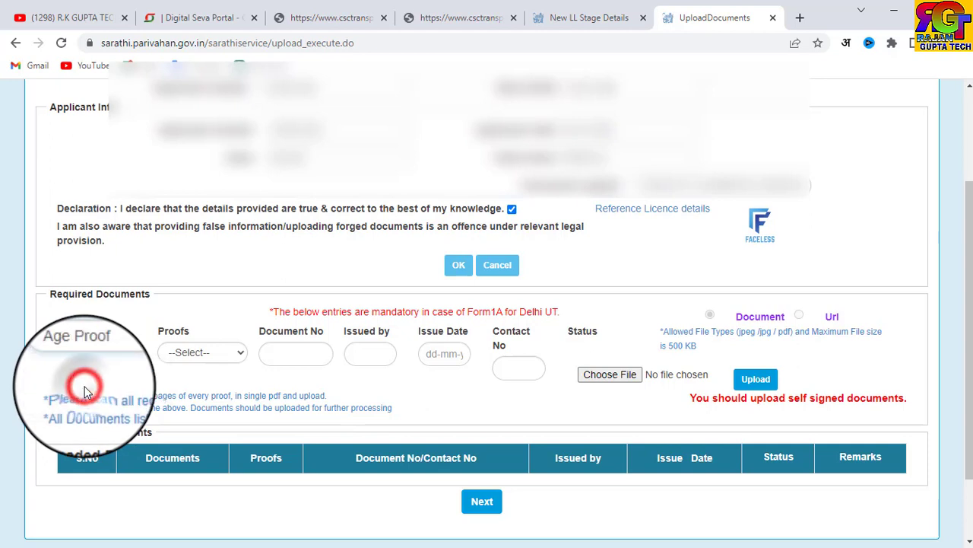
left_click(184, 356)
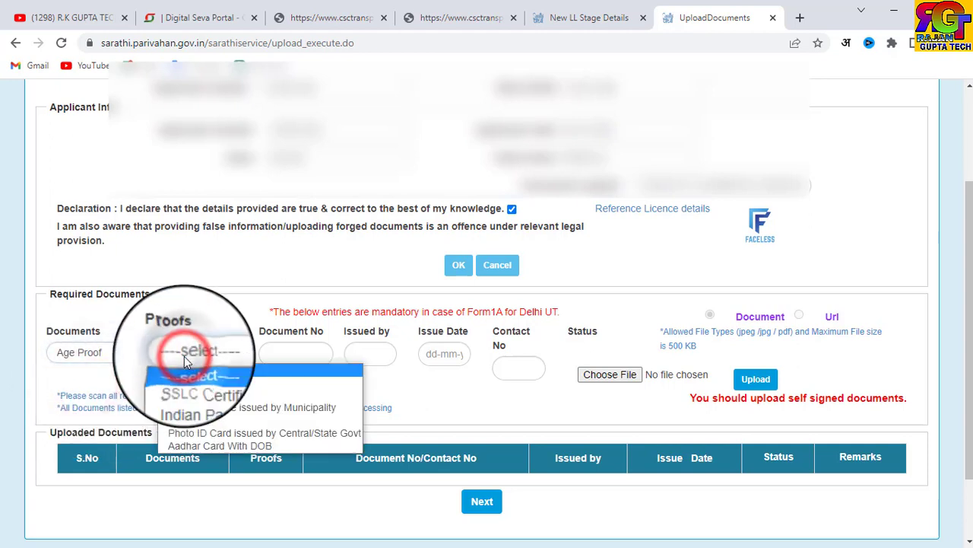
left_click(203, 442)
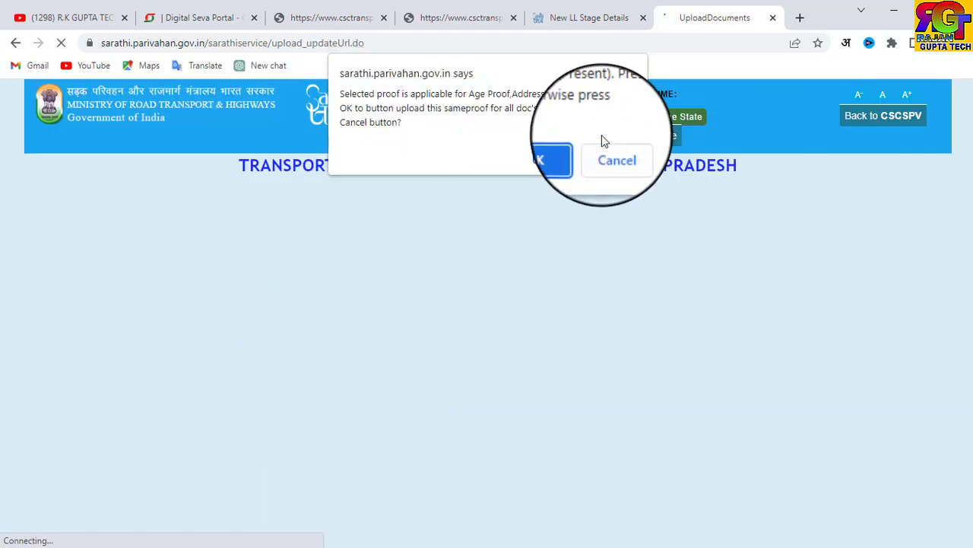
left_click(552, 164)
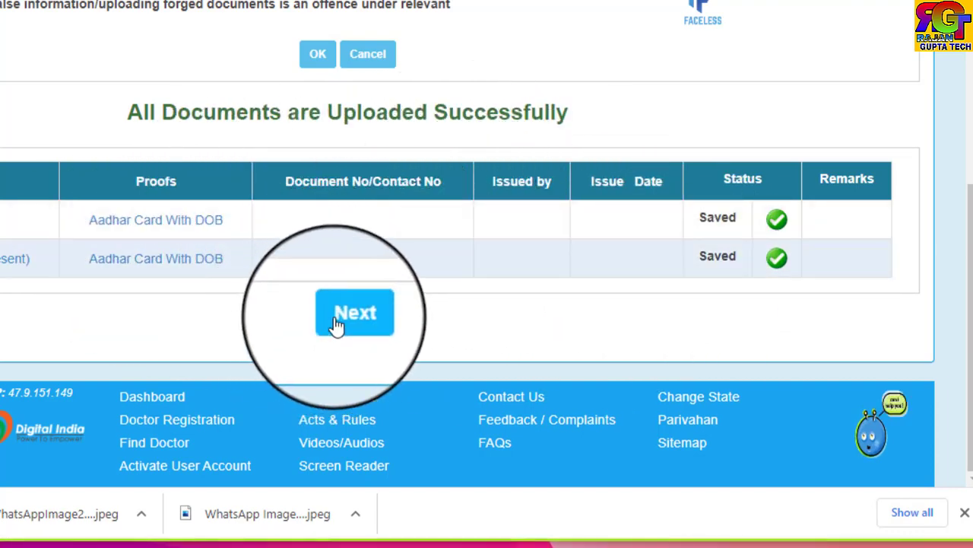
- Finish the document upload stage and proceed from the application status page to the photo and signature stage
left_click(335, 321)
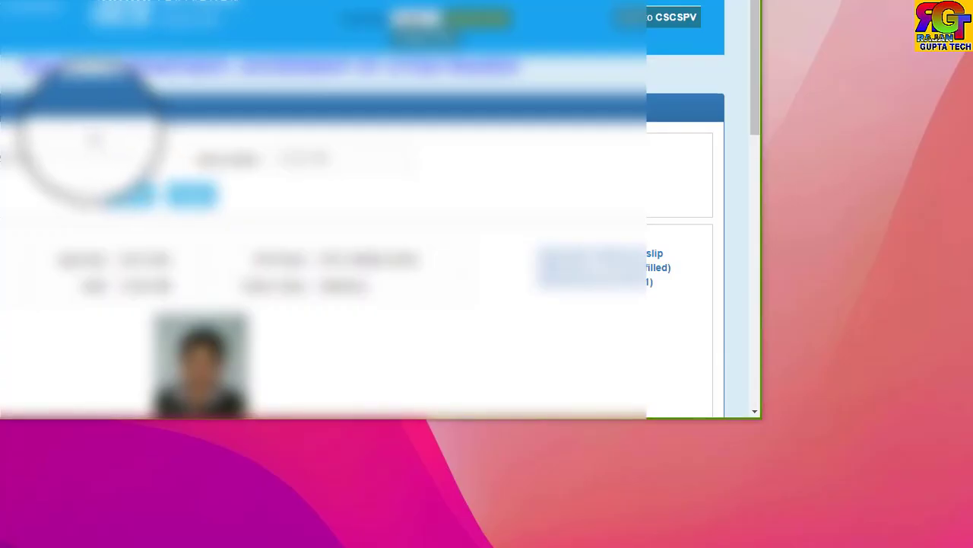
scroll(163, 142, "down", 5)
scroll(137, 175, "up", 3)
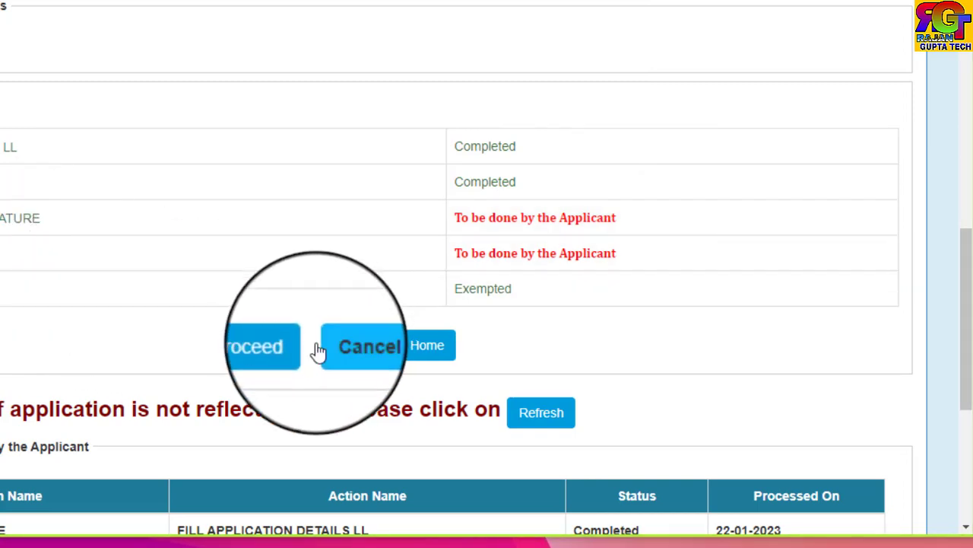
left_click(273, 352)
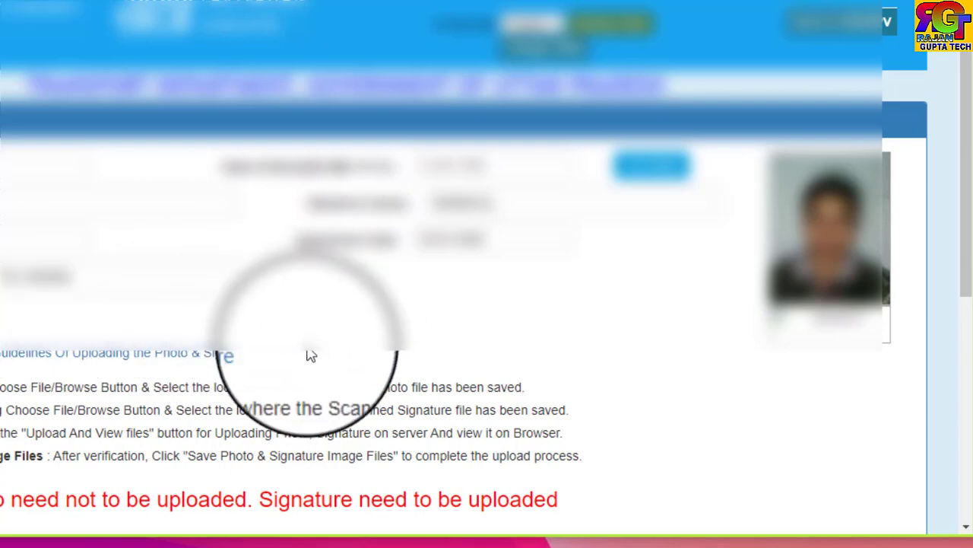
- Save the photo and signature image files, accept the confirmation, and continue to the application status page
scroll(477, 200, "down", 5)
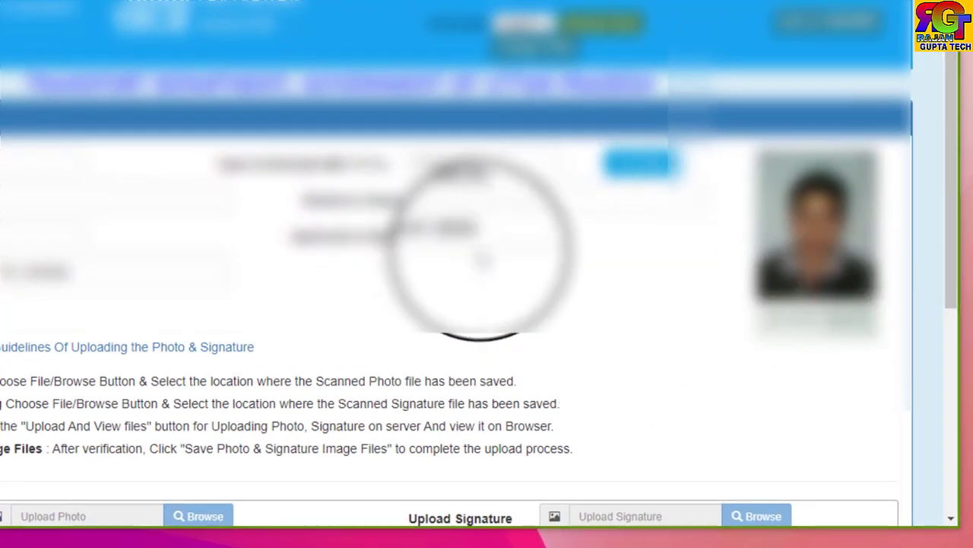
scroll(472, 267, "down", 4)
scroll(449, 289, "down", 1)
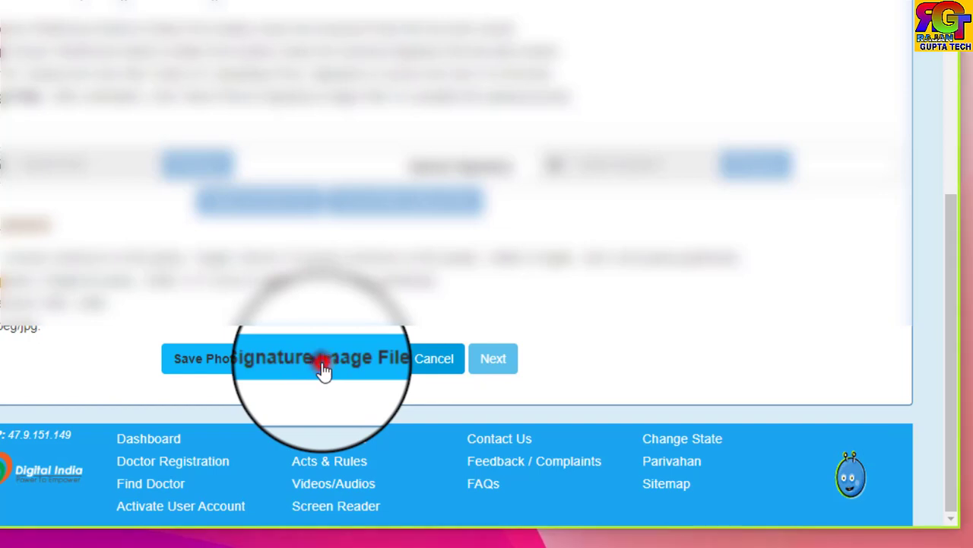
left_click(324, 369)
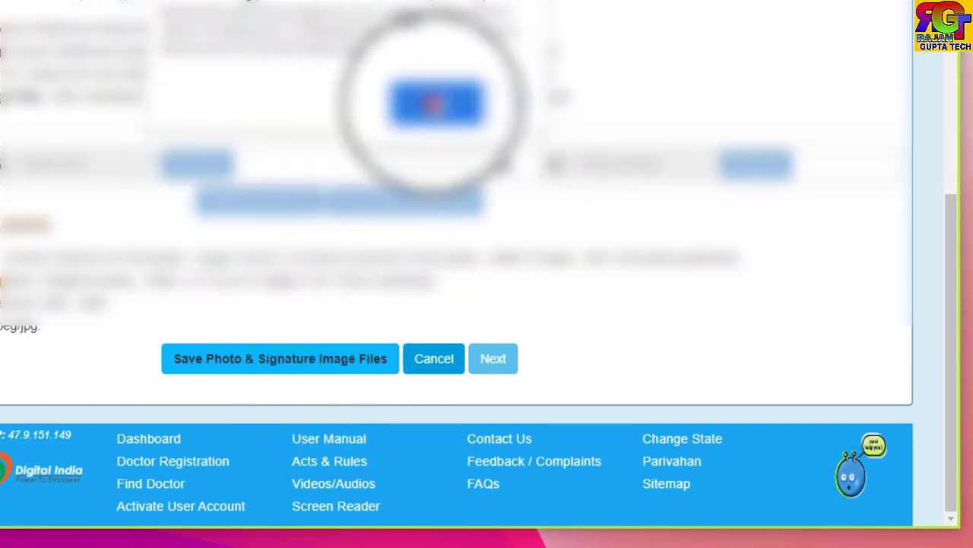
left_click(434, 103)
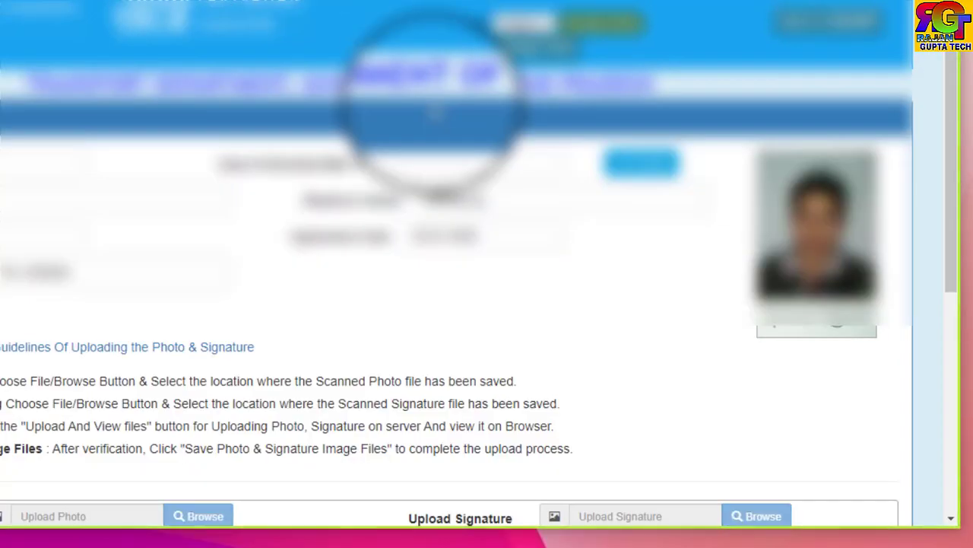
scroll(436, 112, "down", 5)
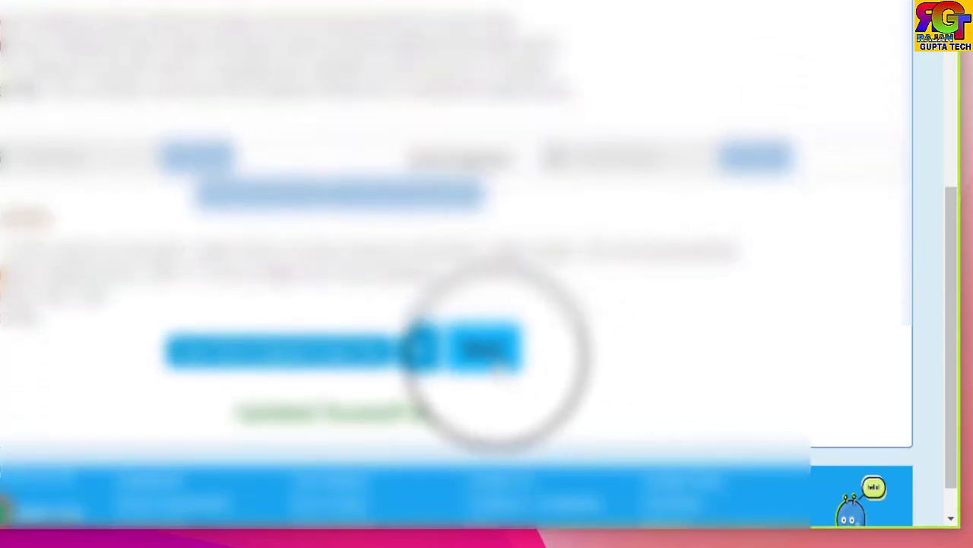
left_click(496, 350)
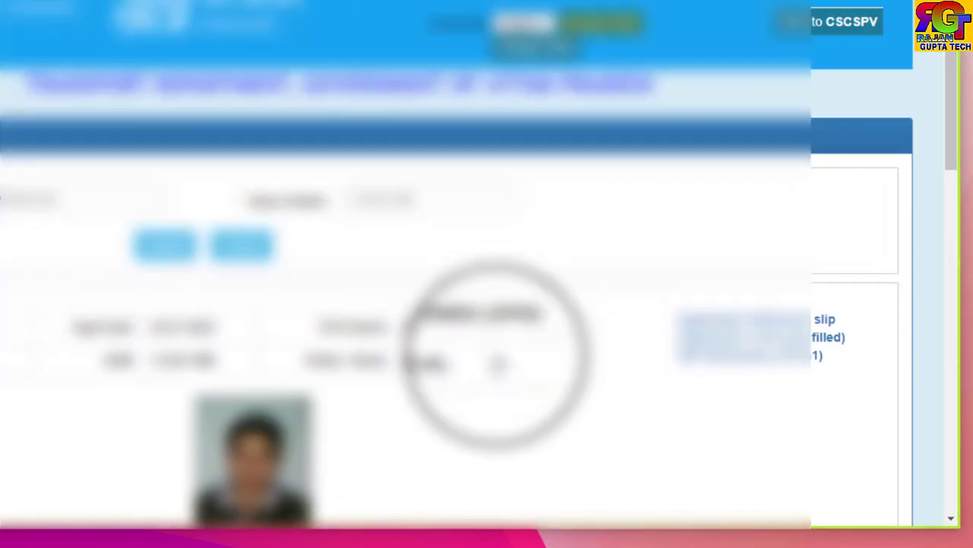
- Proceed from the application status page to the pending fee payment stage
scroll(397, 236, "down", 5)
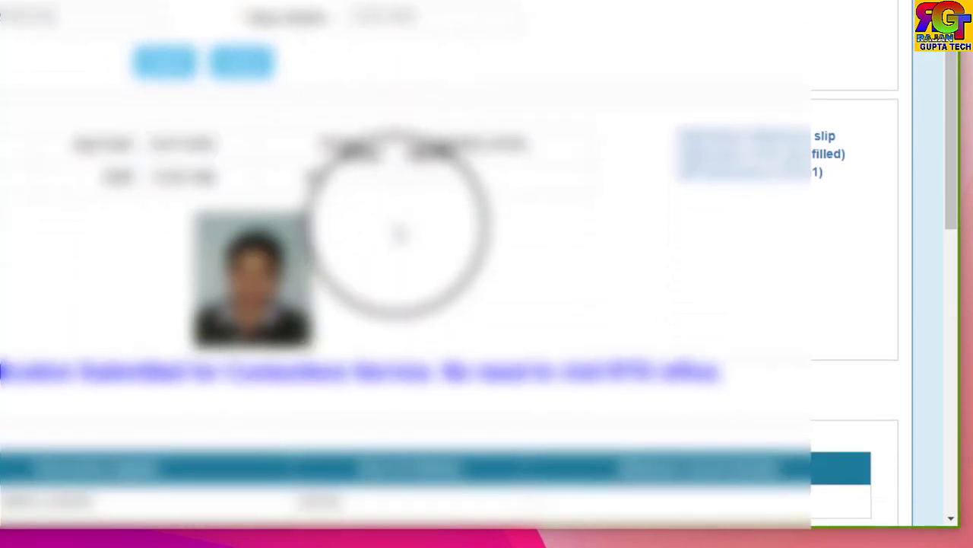
scroll(398, 236, "down", 5)
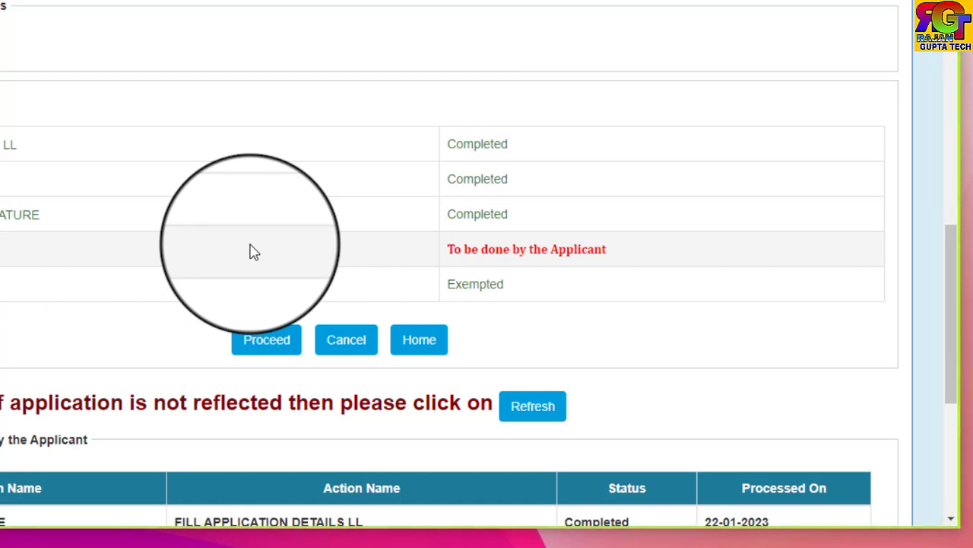
left_click(268, 342)
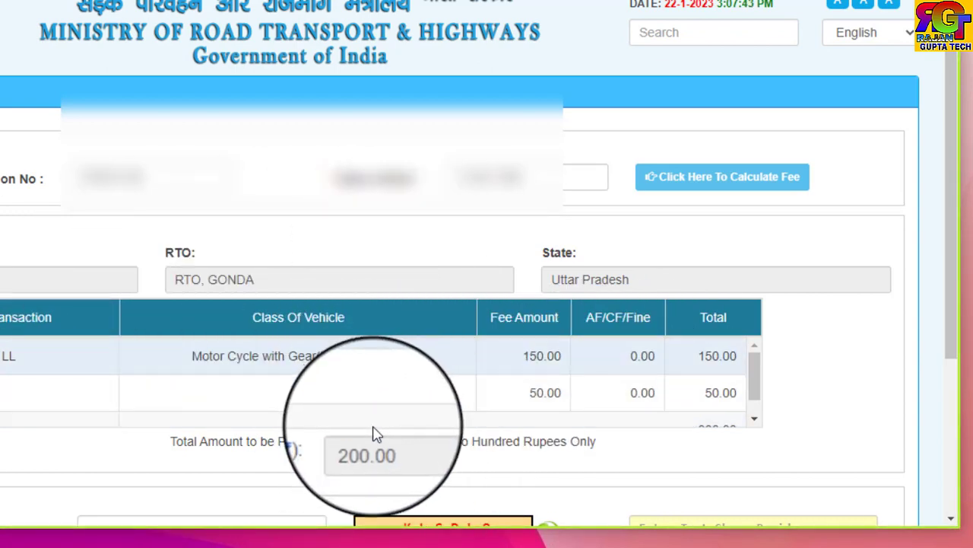
- Choose STATE BANK OF INDIA as the bank or treasury and start the licence fee payment
scroll(435, 375, "down", 5)
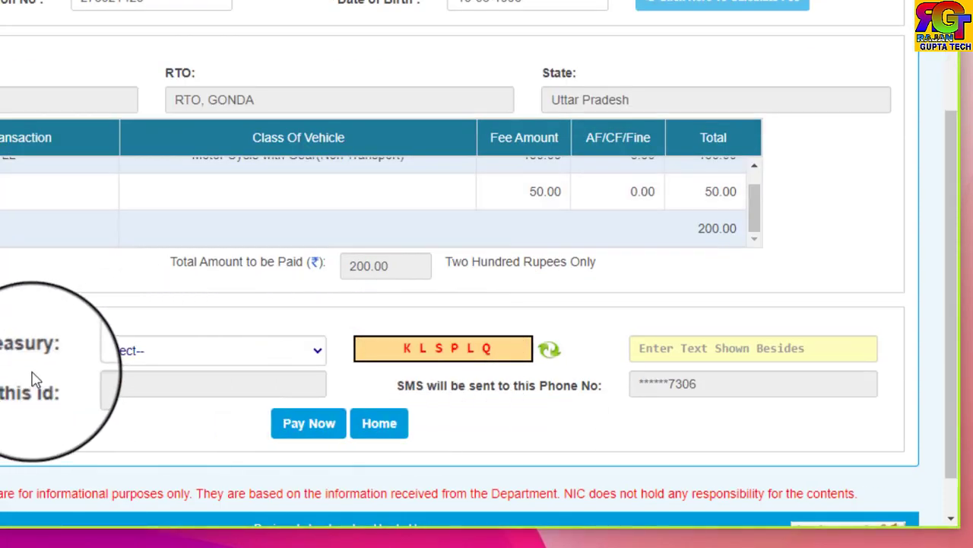
left_click(224, 356)
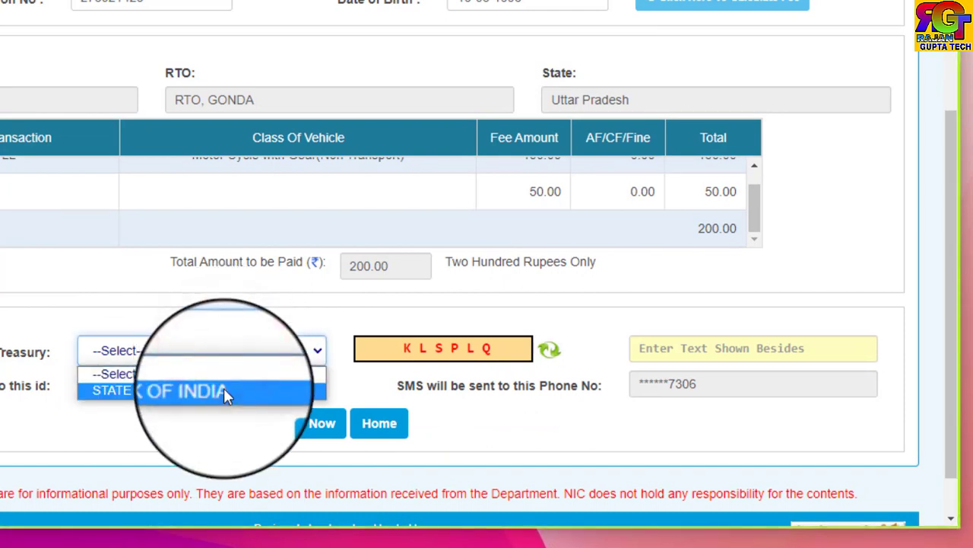
left_click(224, 389)
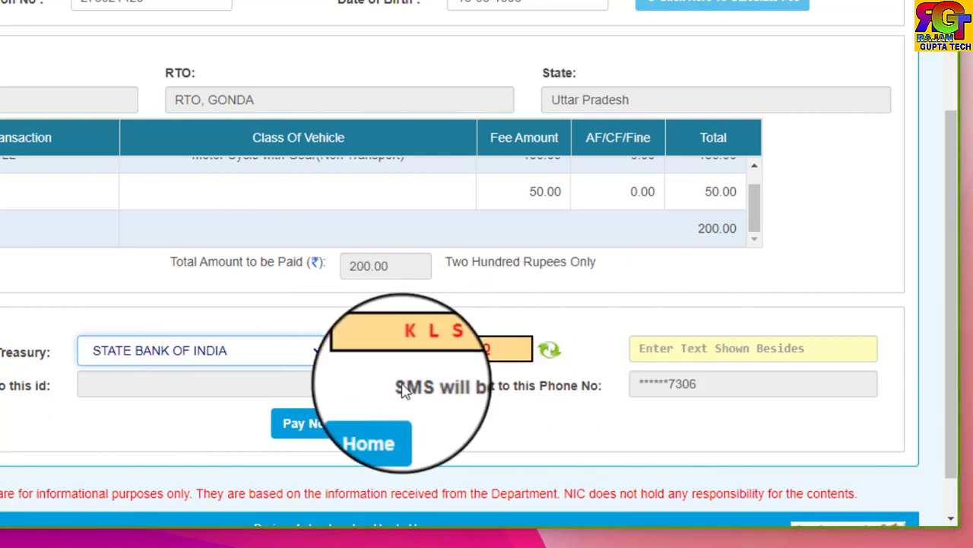
left_click(320, 424)
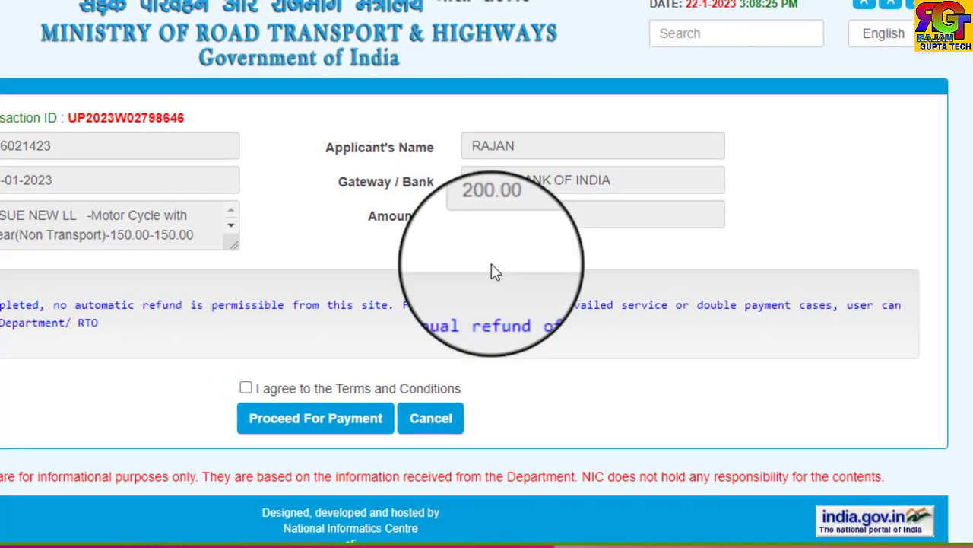
- Agree to the payment terms and choose Other Bank Debit Cards as the method on the bank's payment gateway
left_click(243, 391)
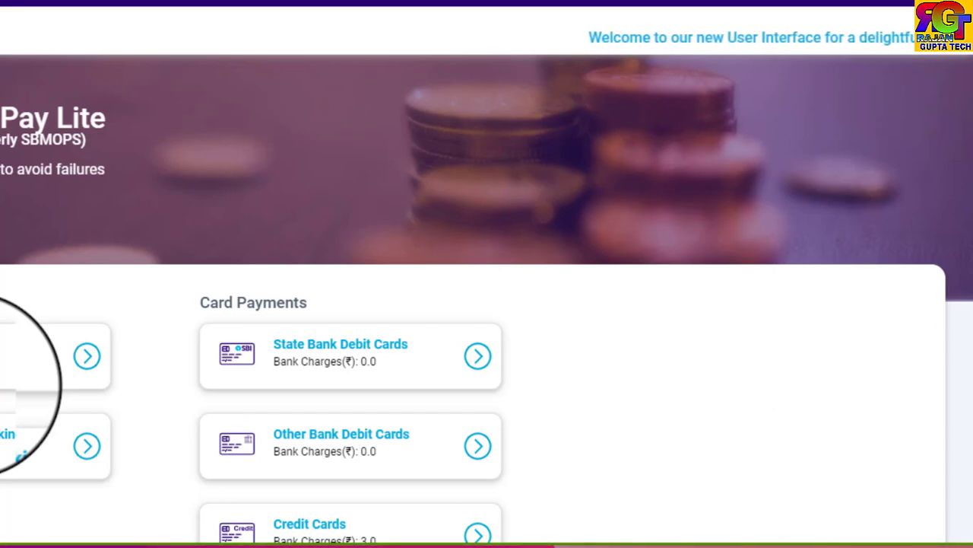
scroll(117, 266, "down", 1)
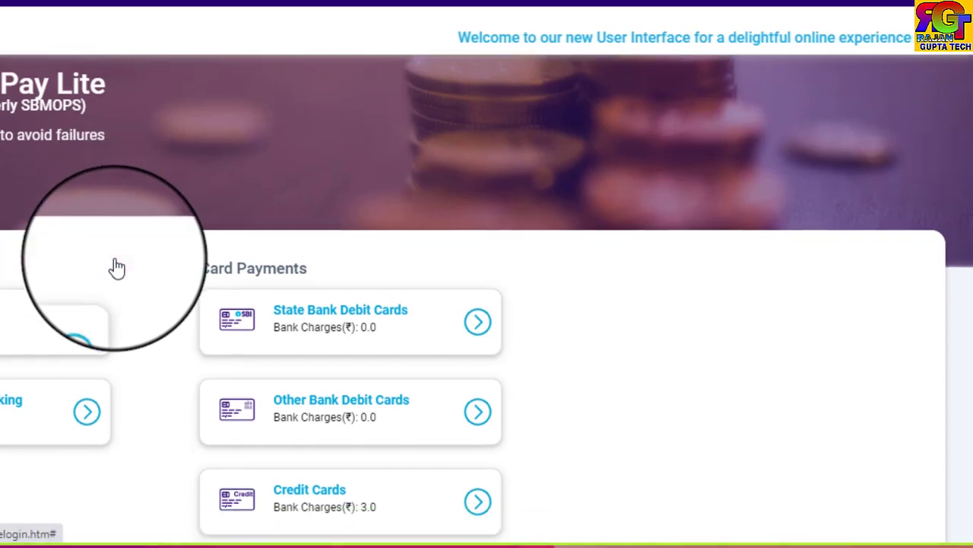
scroll(117, 266, "down", 2)
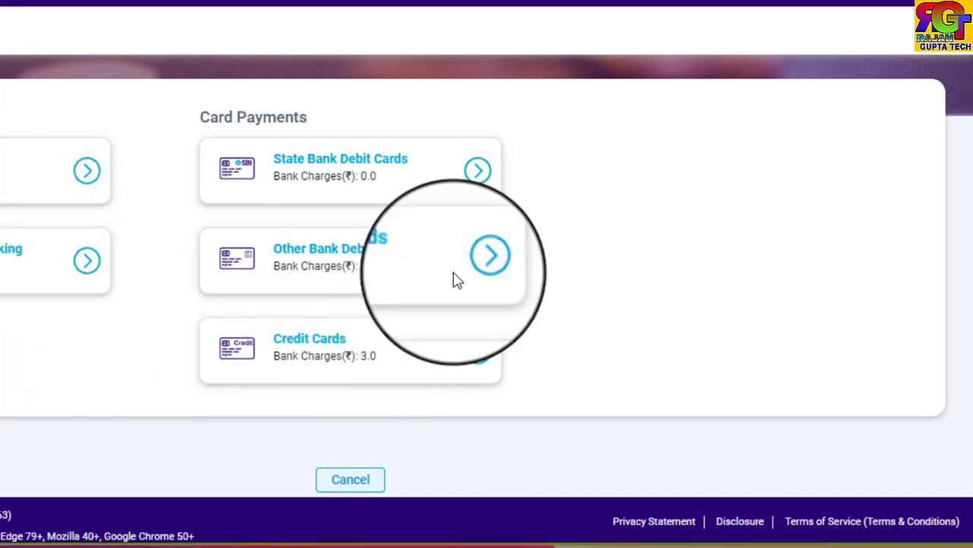
left_click(425, 261)
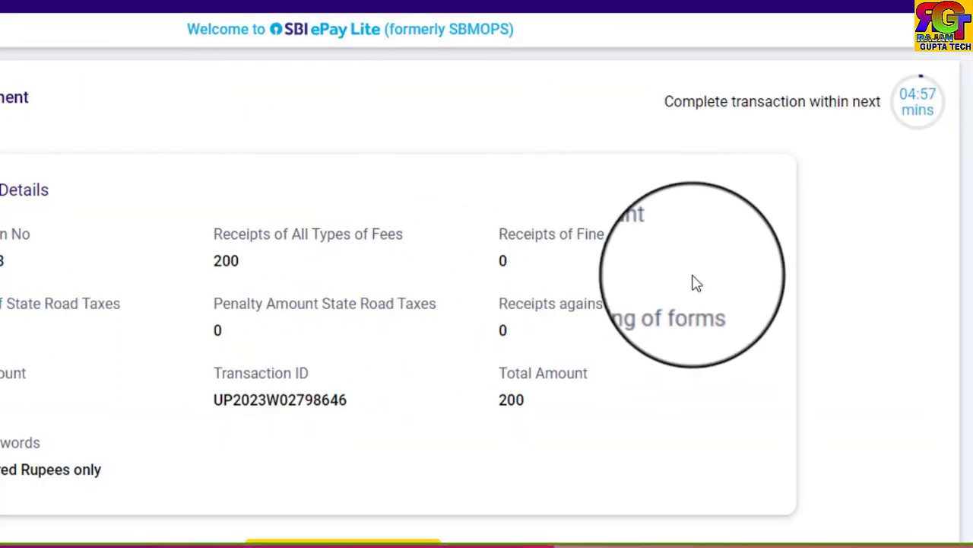
- Confirm the fee transaction details and complete the debit card payment, returning to the transport department site
scroll(711, 263, "down", 1)
scroll(711, 263, "down", 3)
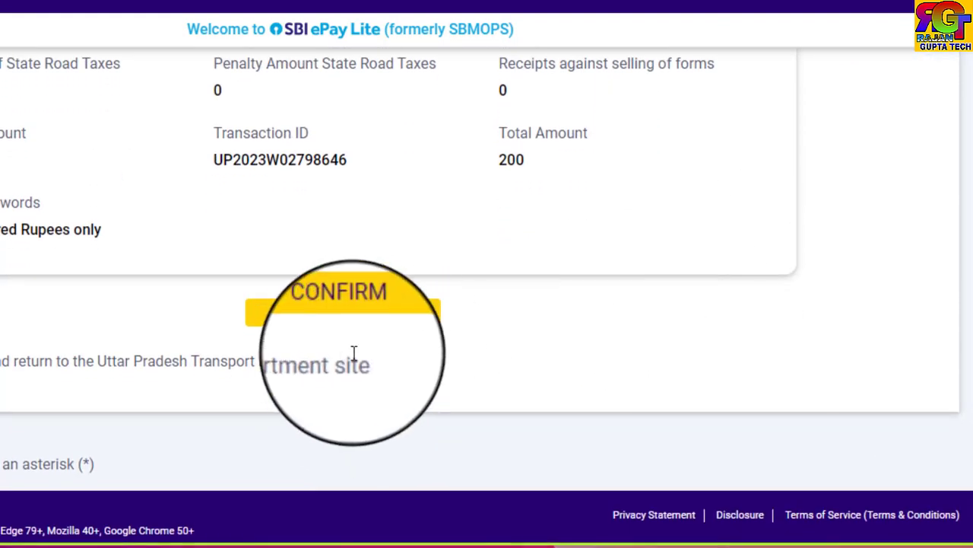
left_click(327, 323)
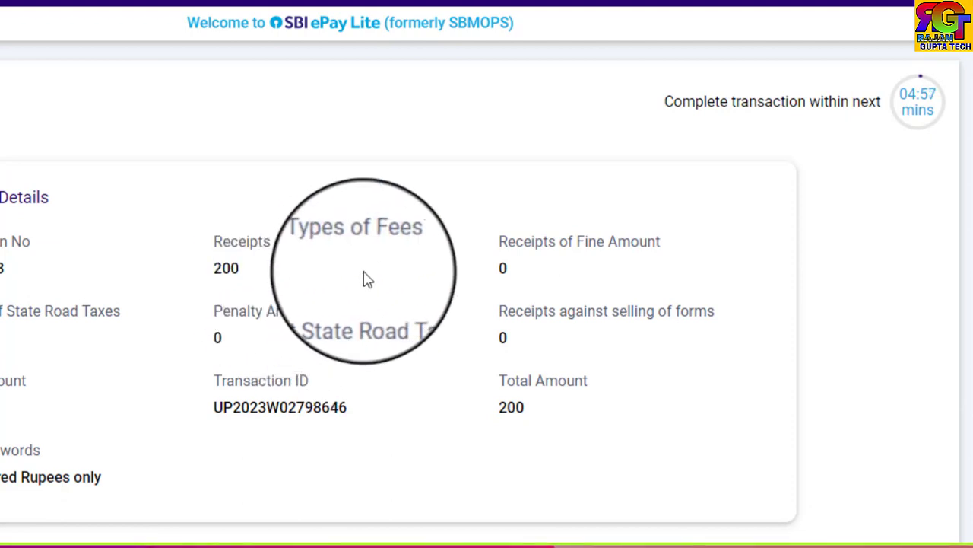
scroll(365, 279, "down", 3)
left_click(340, 383)
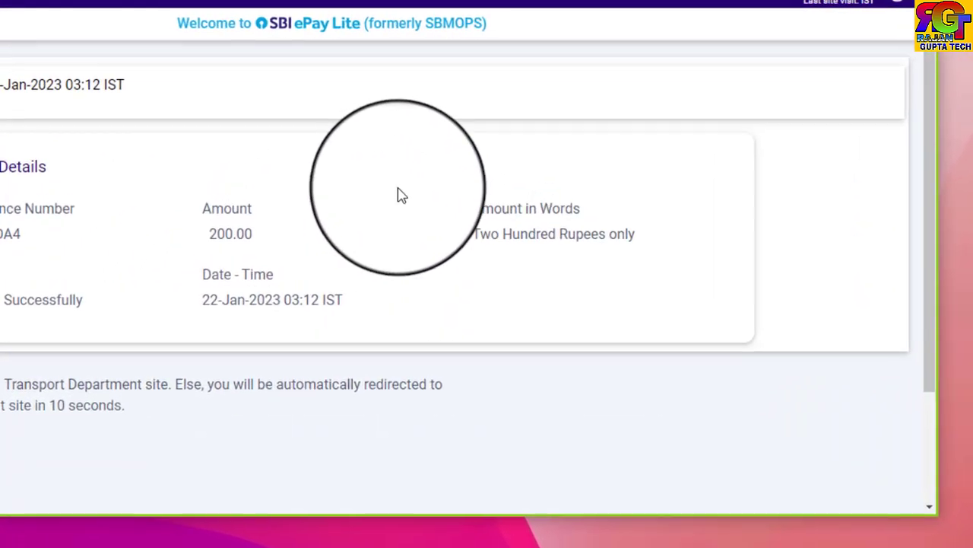
scroll(601, 56, "down", 1)
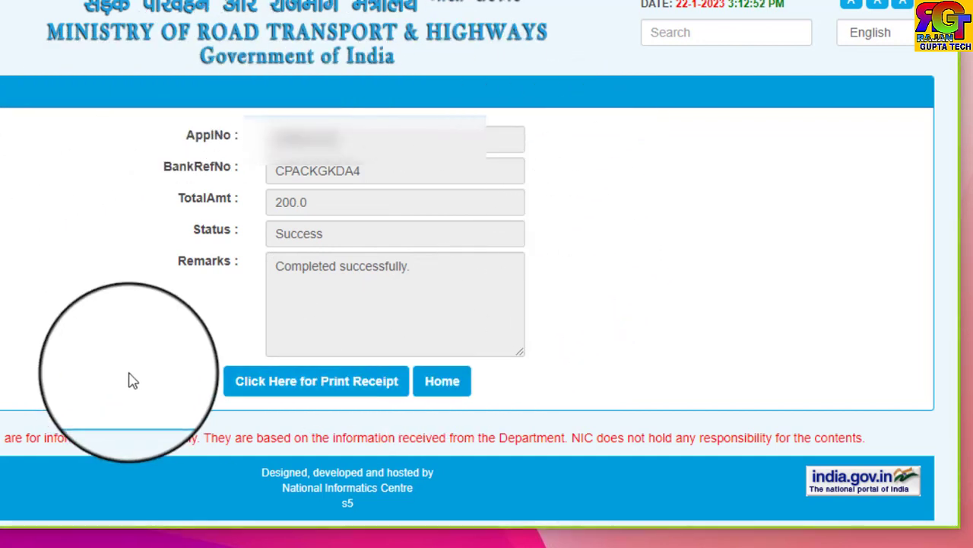
- Open and download the fee payment e-receipt, and bring up the learner's licence application stages page
left_click(300, 394)
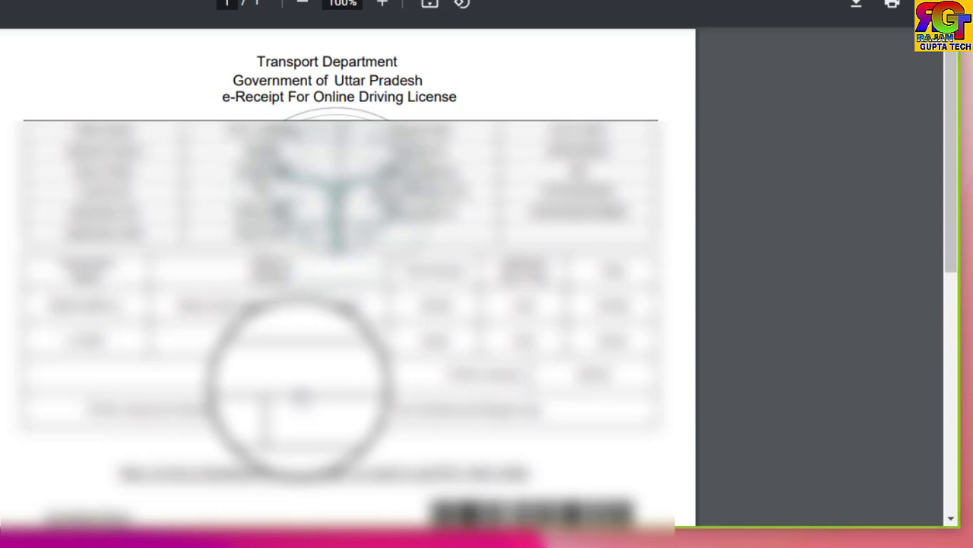
left_click(860, 3)
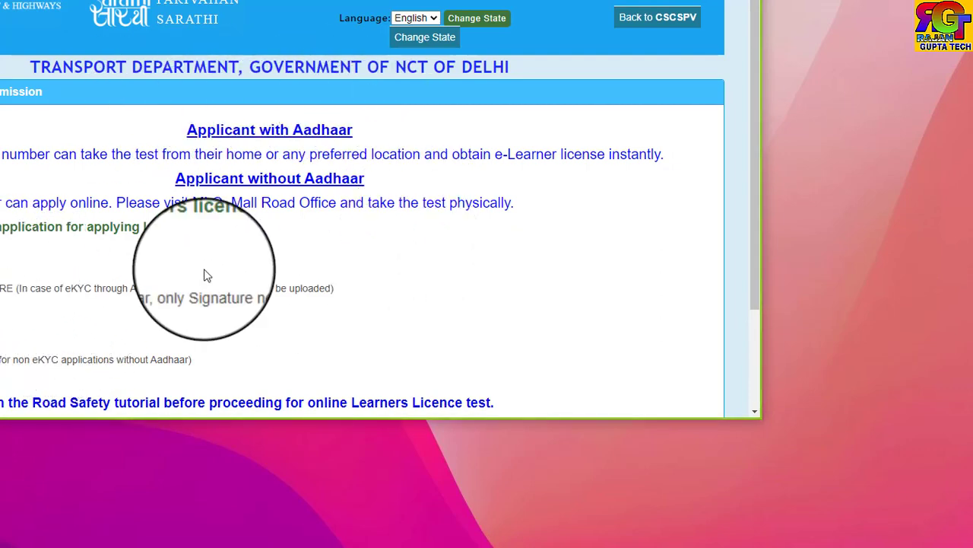
scroll(205, 274, "down", 1)
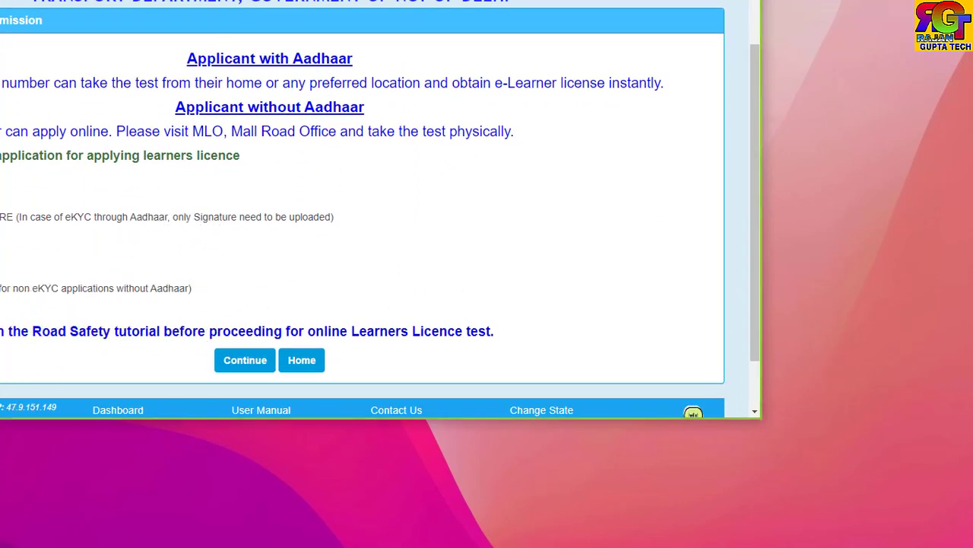